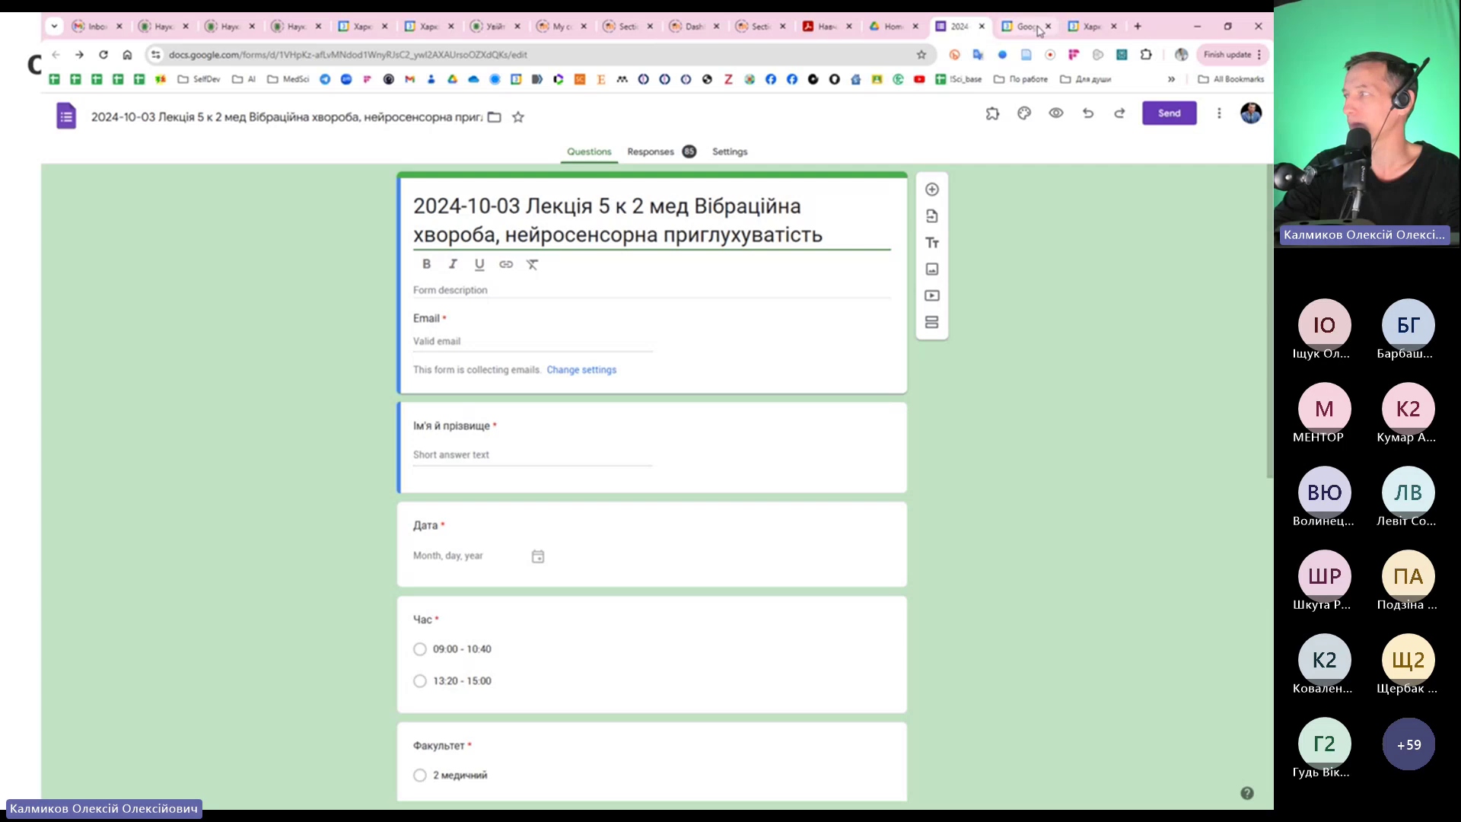
Open the form's responses and inspect the spreadsheet destination choices and the response options
click(677, 152)
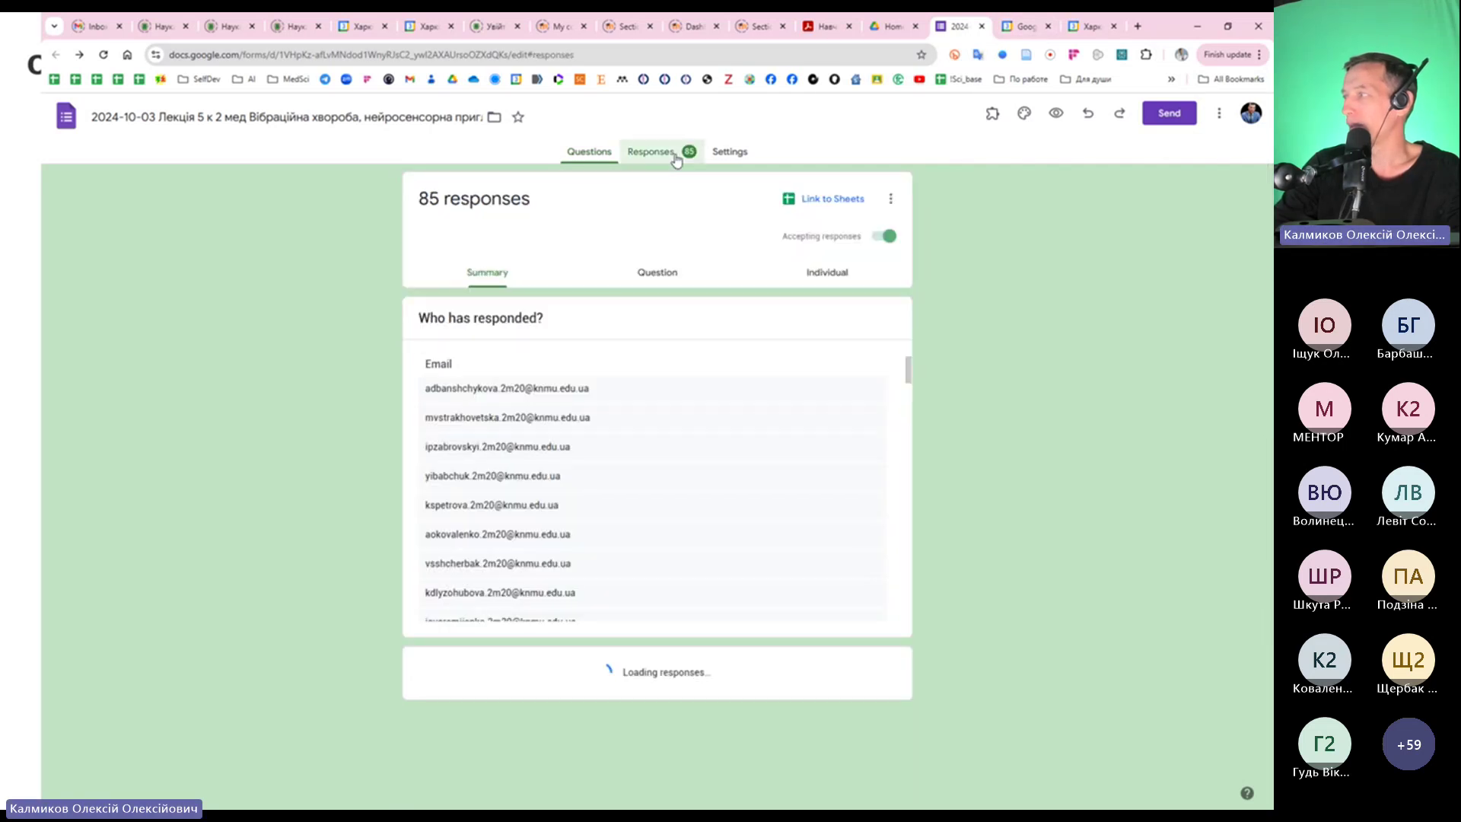
click(830, 205)
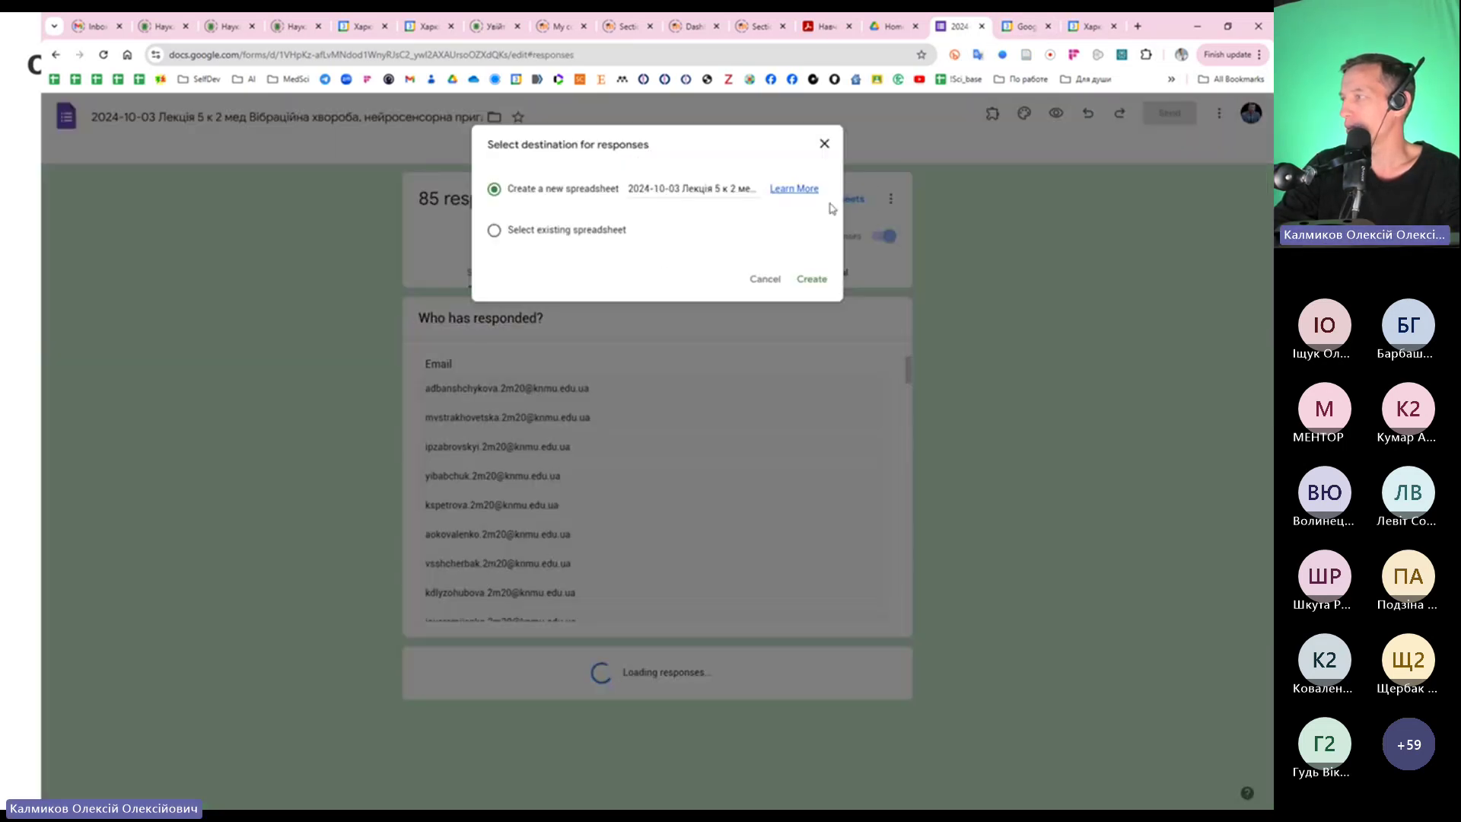
click(824, 145)
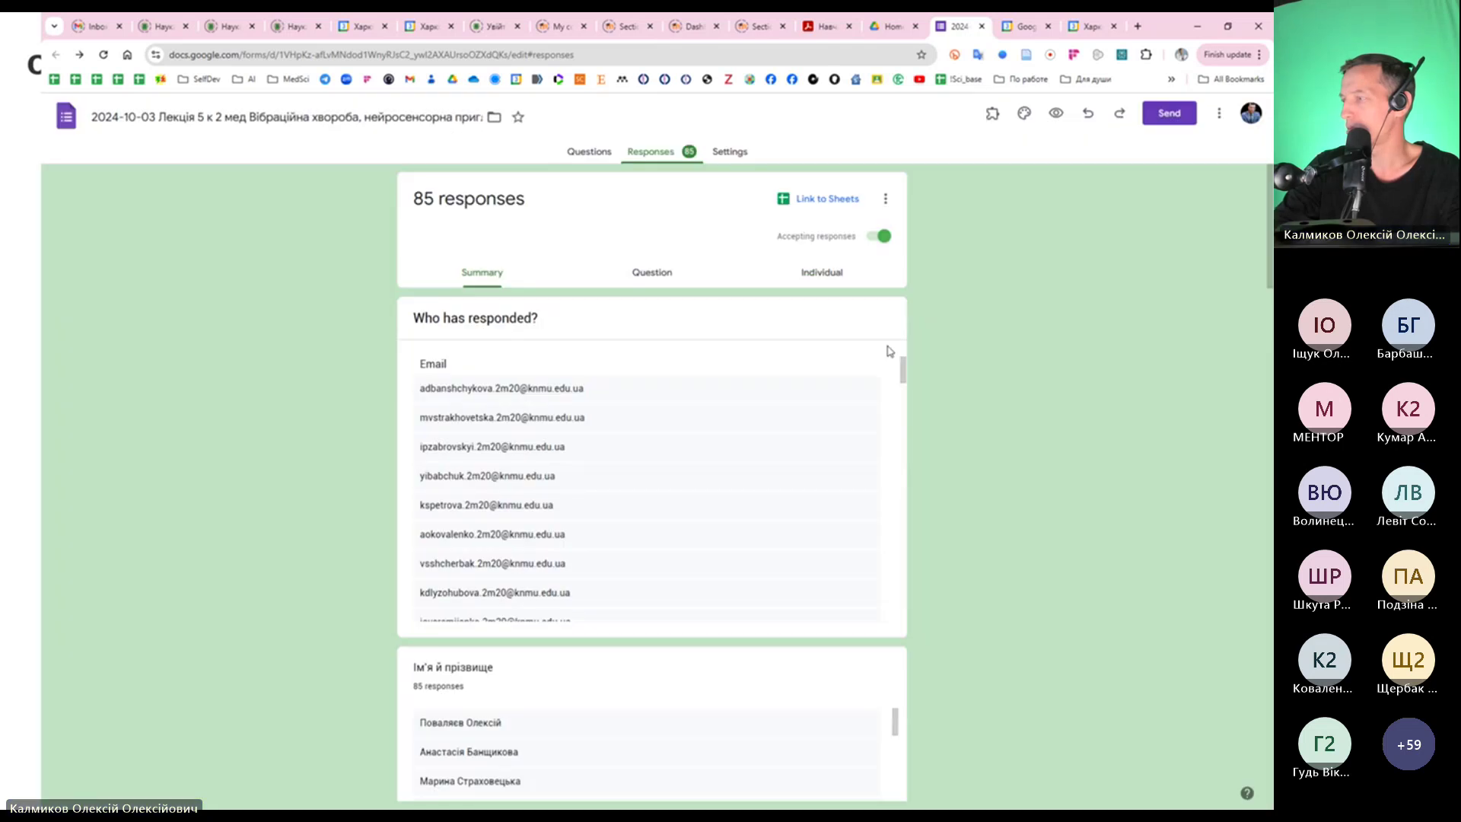
click(886, 200)
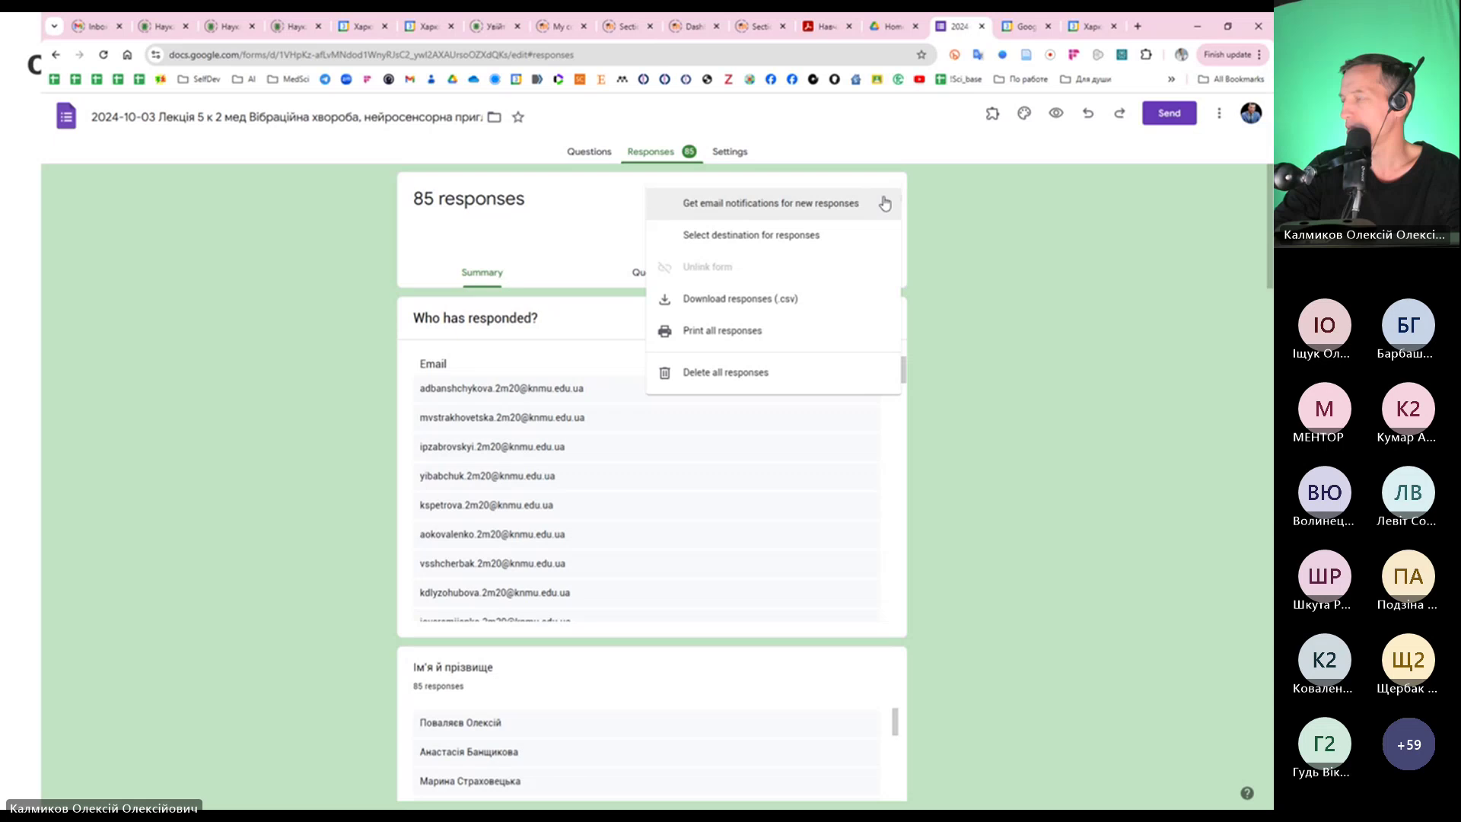
click(885, 203)
click(882, 201)
click(885, 203)
Copy the proposed name of the new response spreadsheet and close the destination dialog without creating it
click(842, 200)
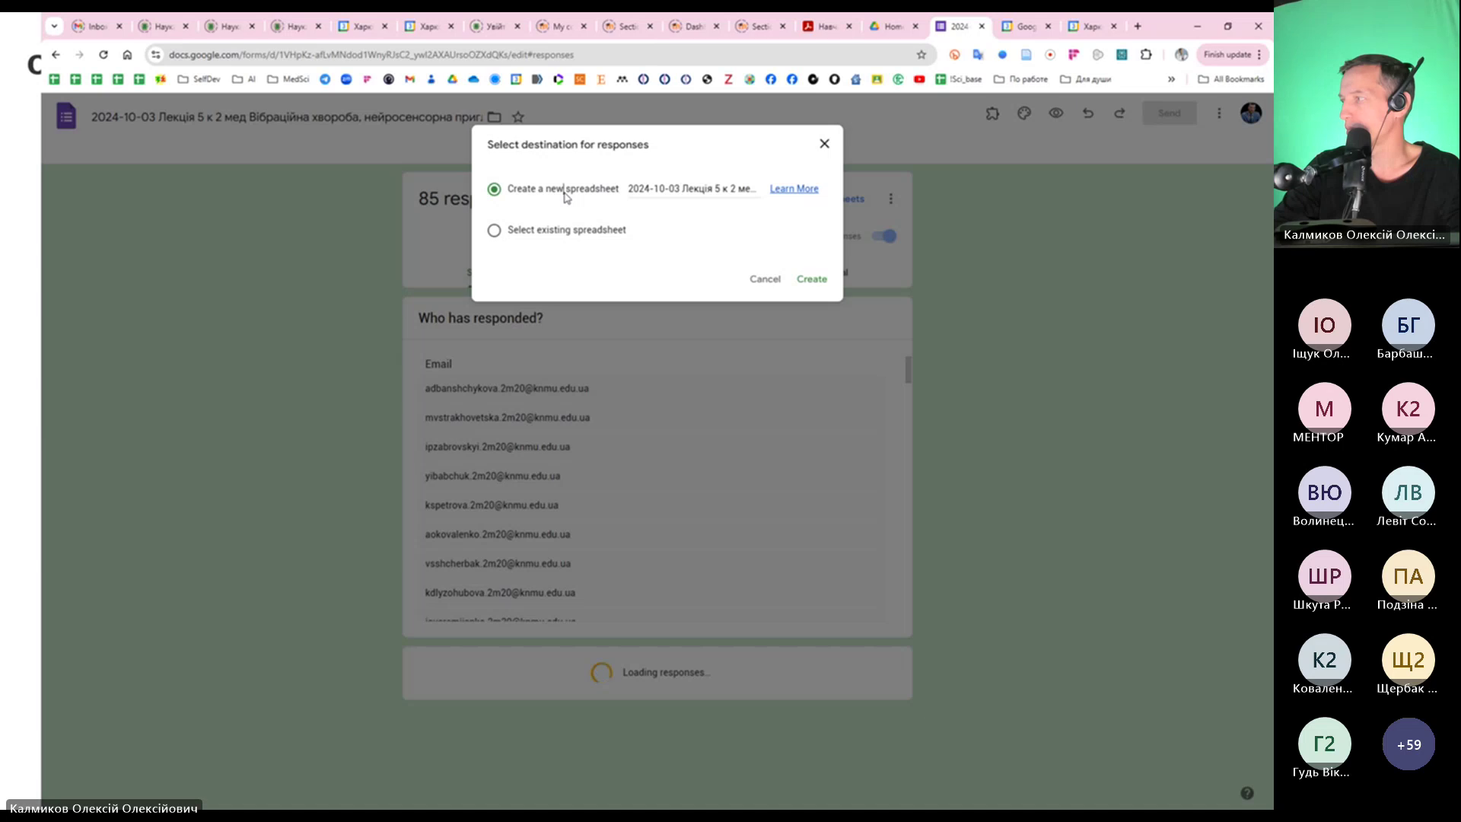
click(639, 192)
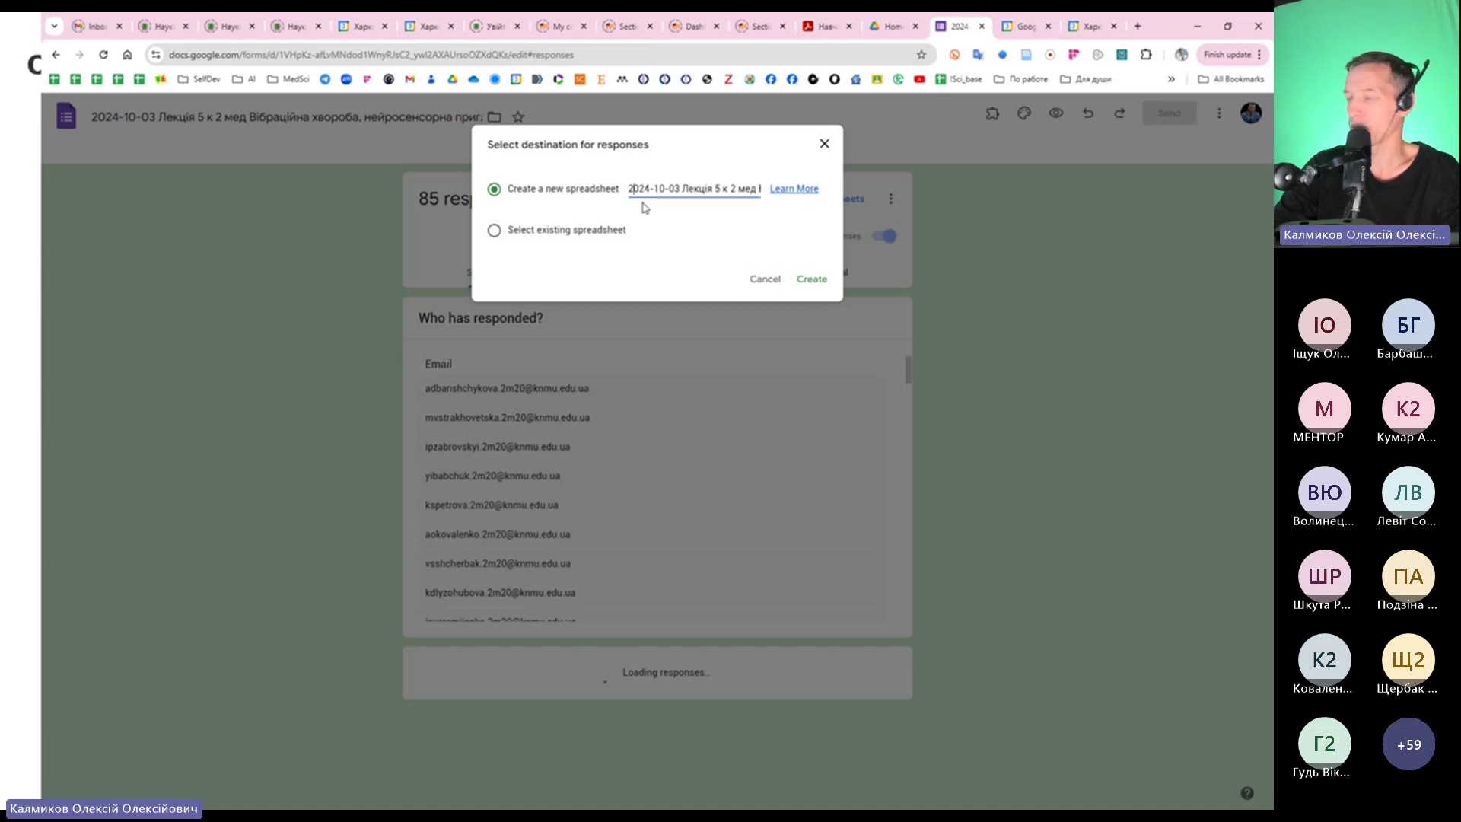
key(ctrl+a)
click(824, 143)
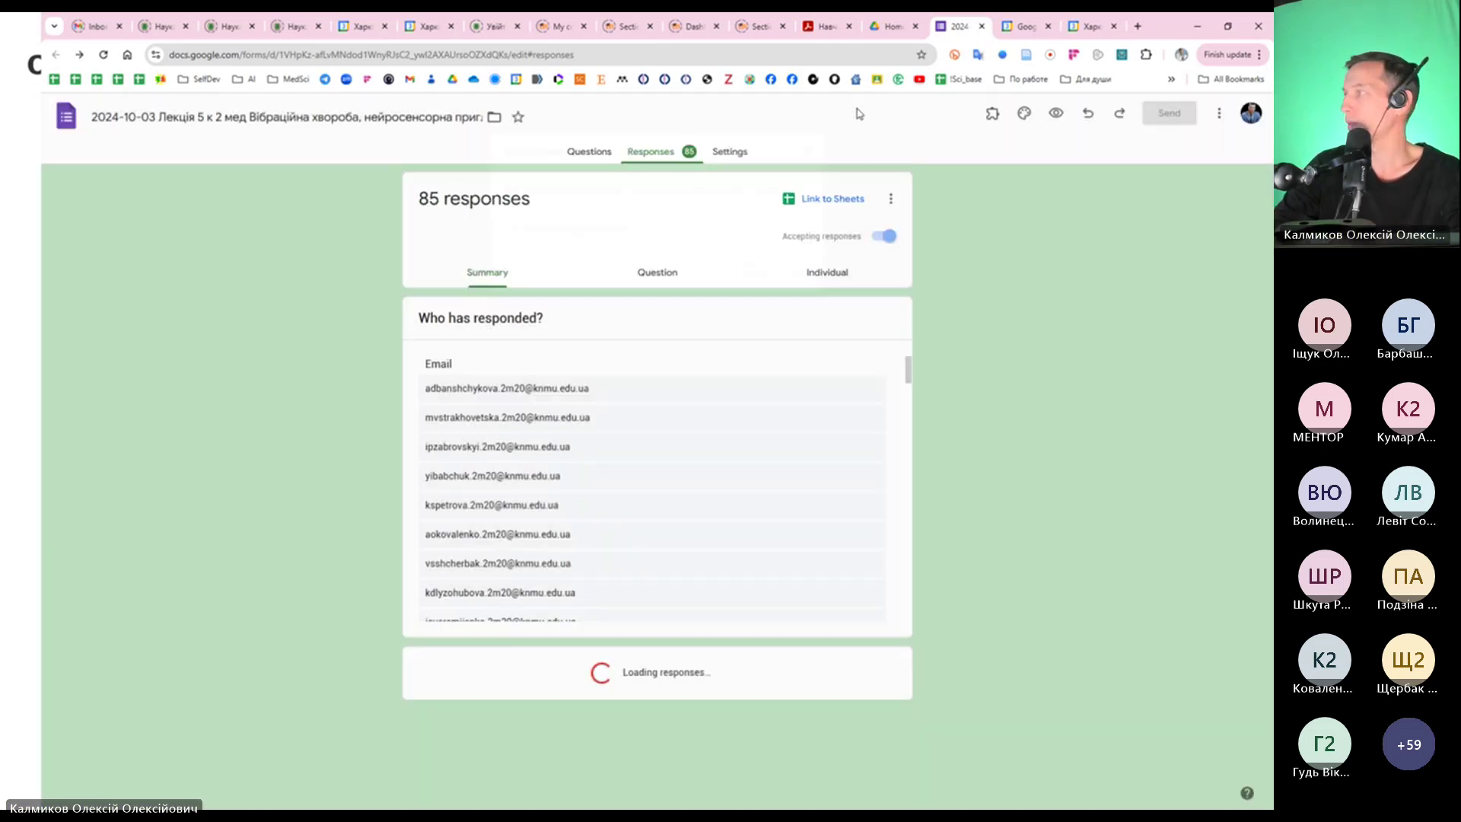
Switch to Google Drive and search for "2024-10-03 Лекція 5 к 2 мед Вібраційна хвороба, нейросенсорна приглухуватість (Responses)"
click(891, 26)
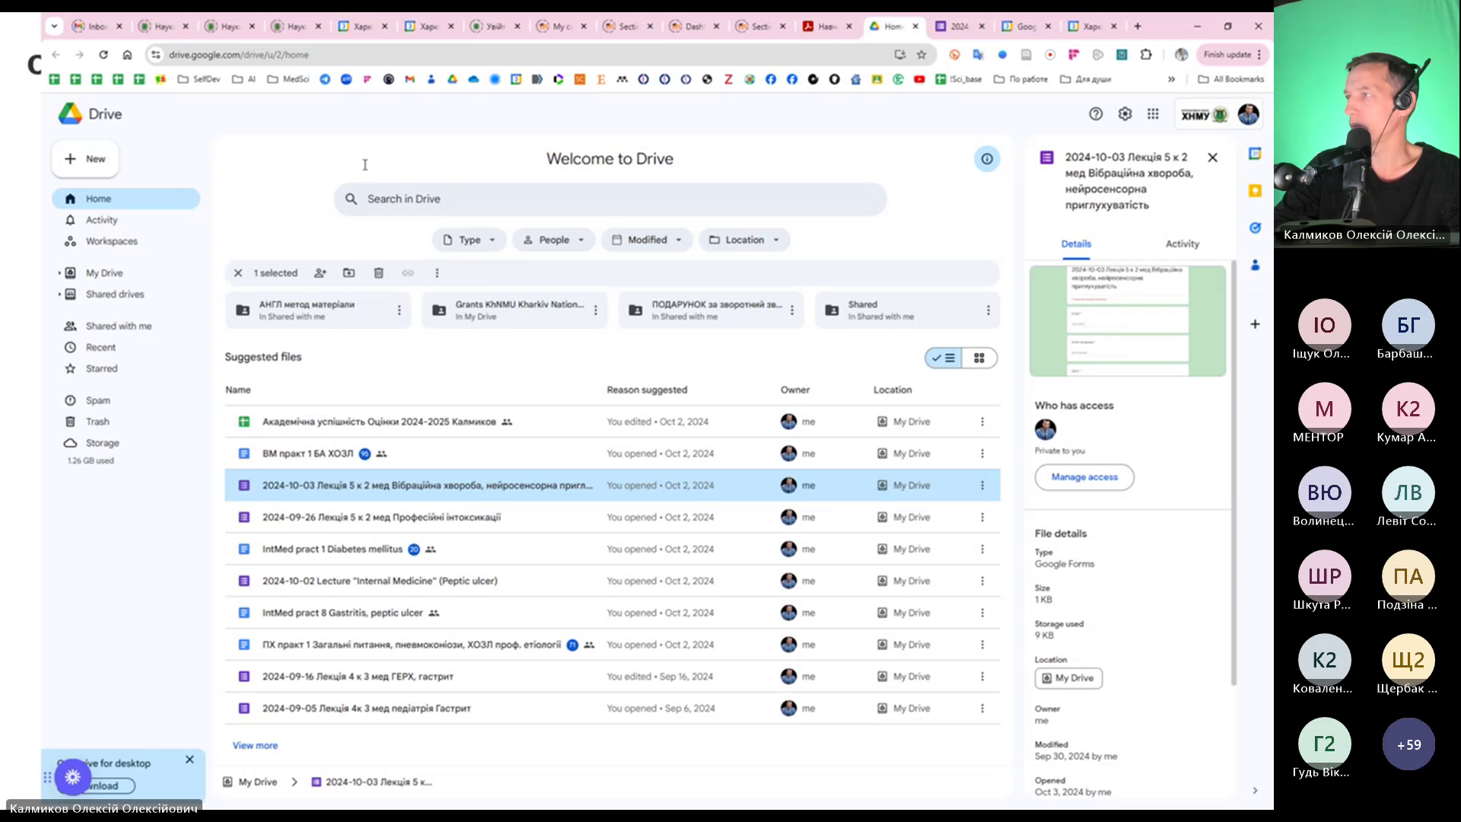
click(434, 199)
text(2024-10-03 Лекція 5 к 2 мед Вібраційна хвороба, нейросенсорна приглухуватість (Responses))
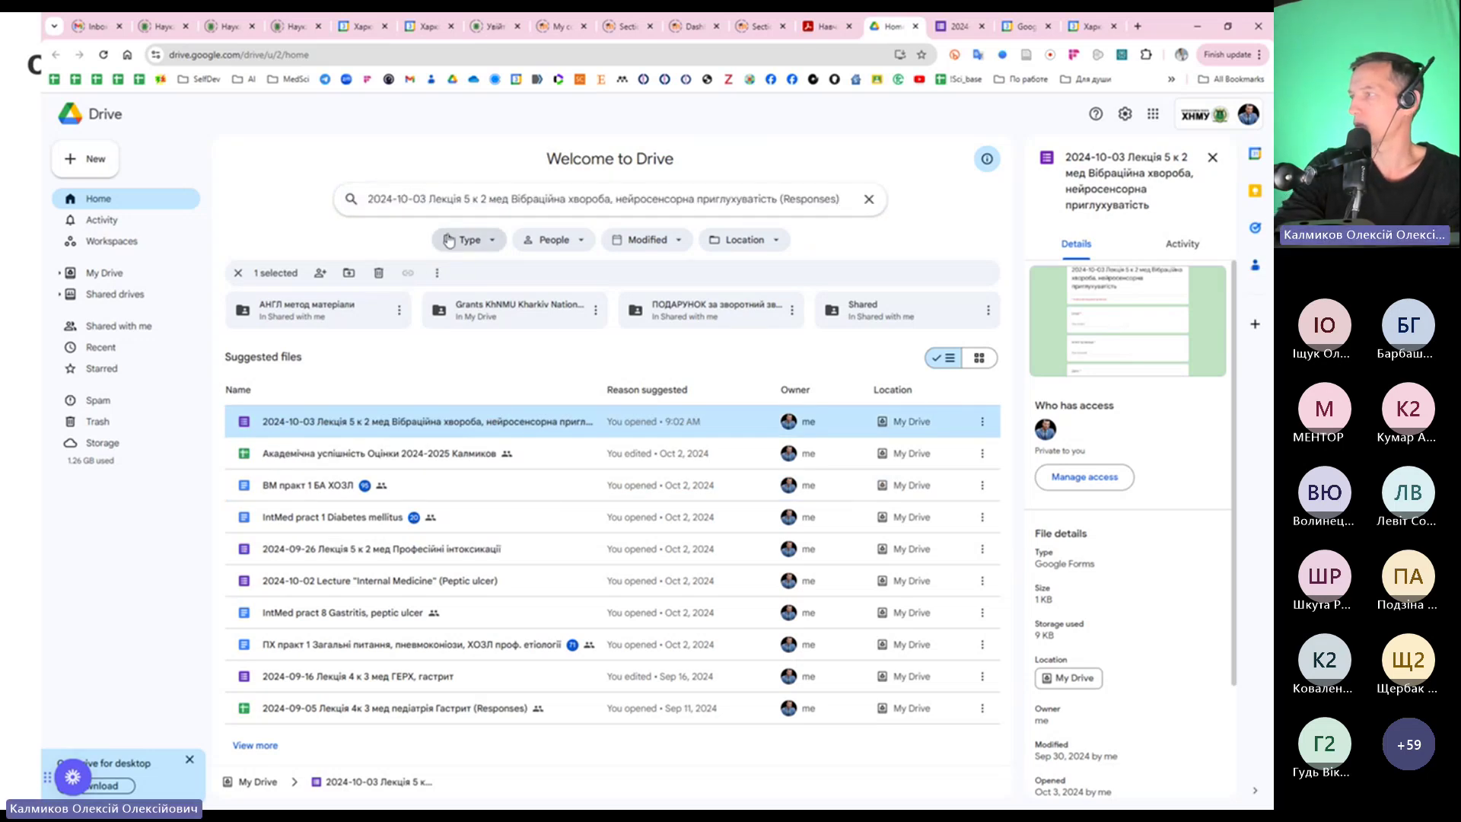
key(Return)
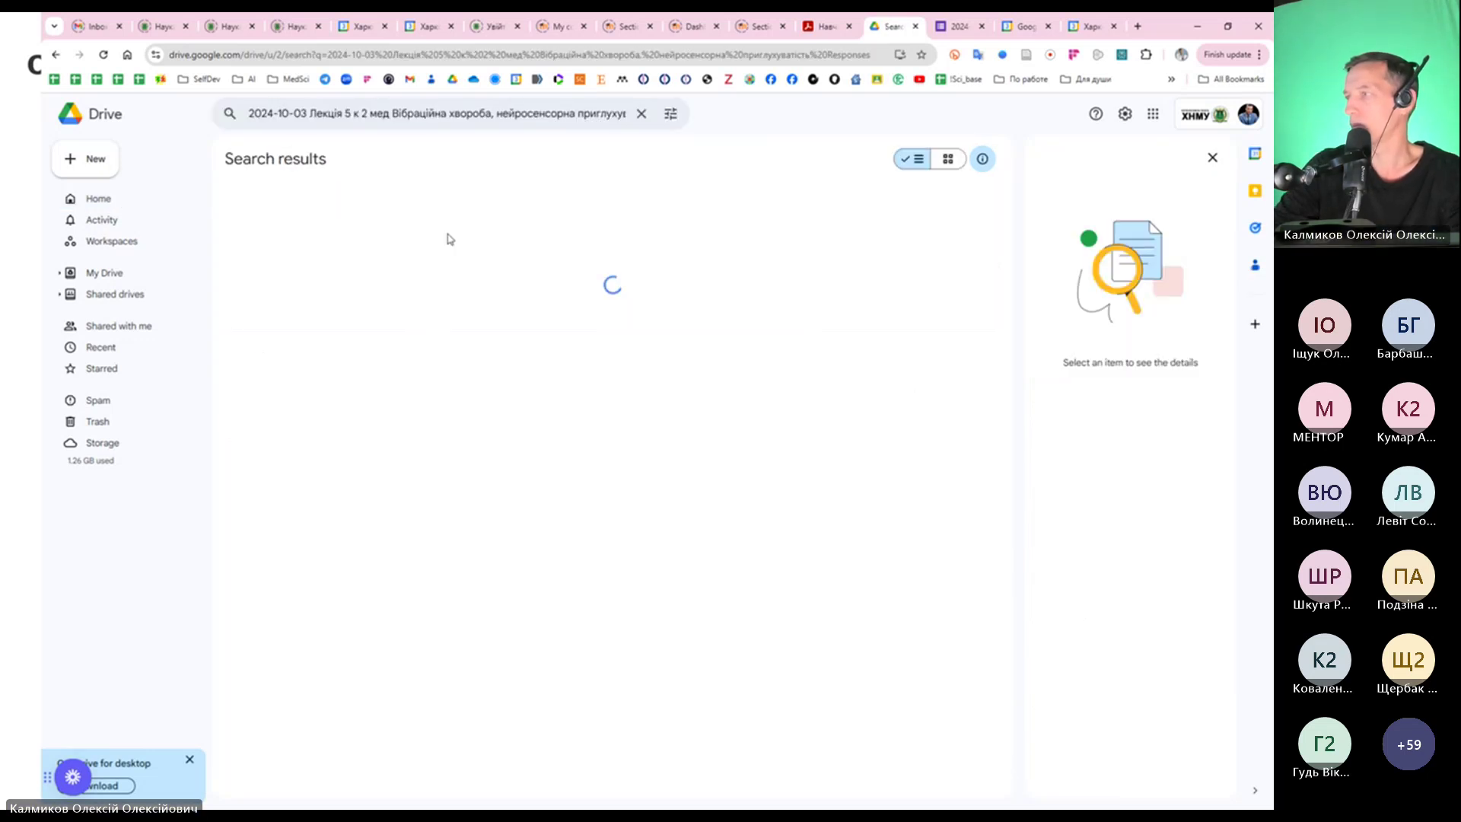
Shorten the Drive search to "2024-10-03 Лекція 5 к 2 мед" and run it again
click(393, 113)
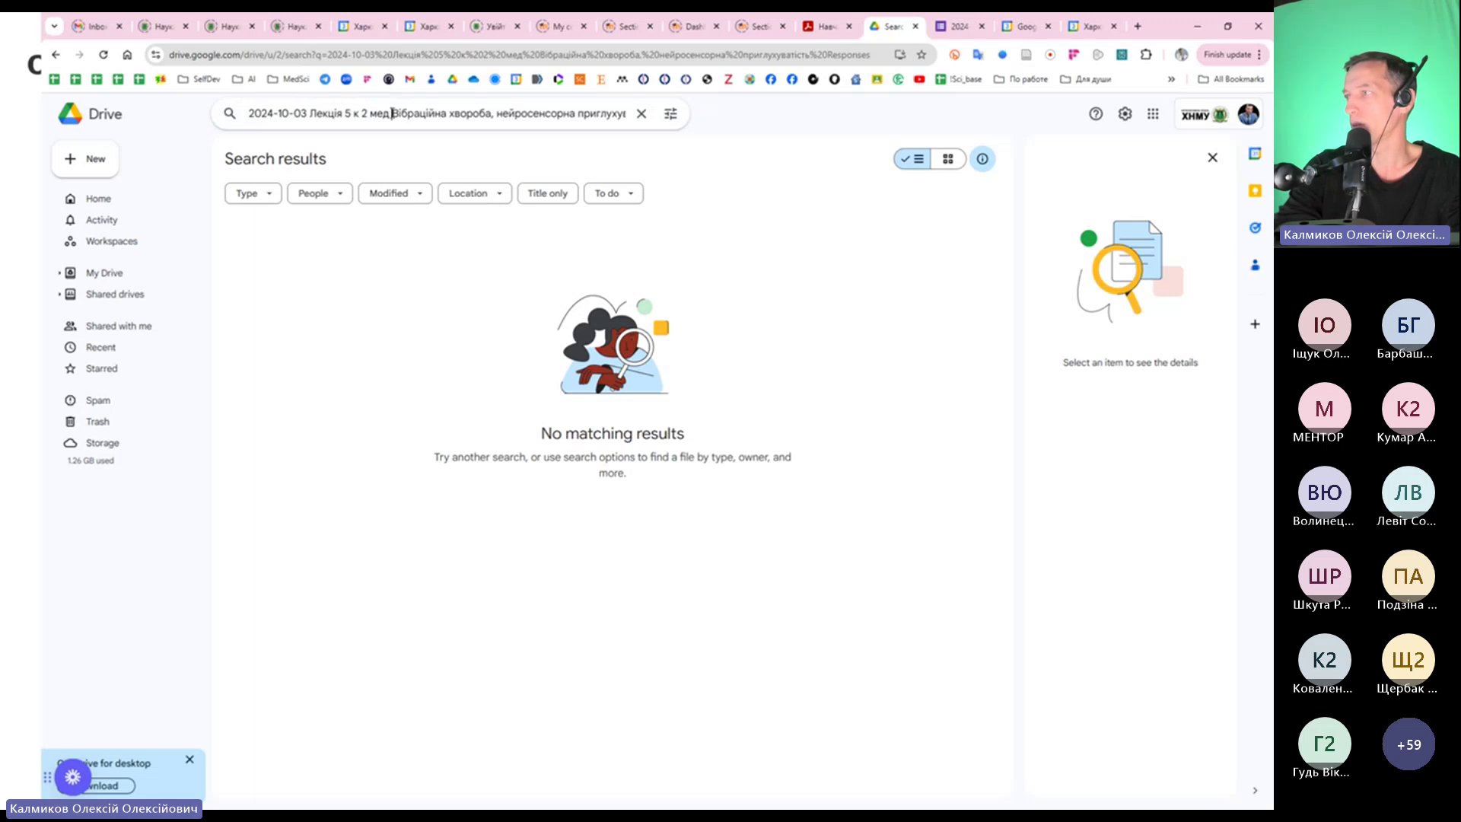
key(shift+End)
key(Delete)
key(Return)
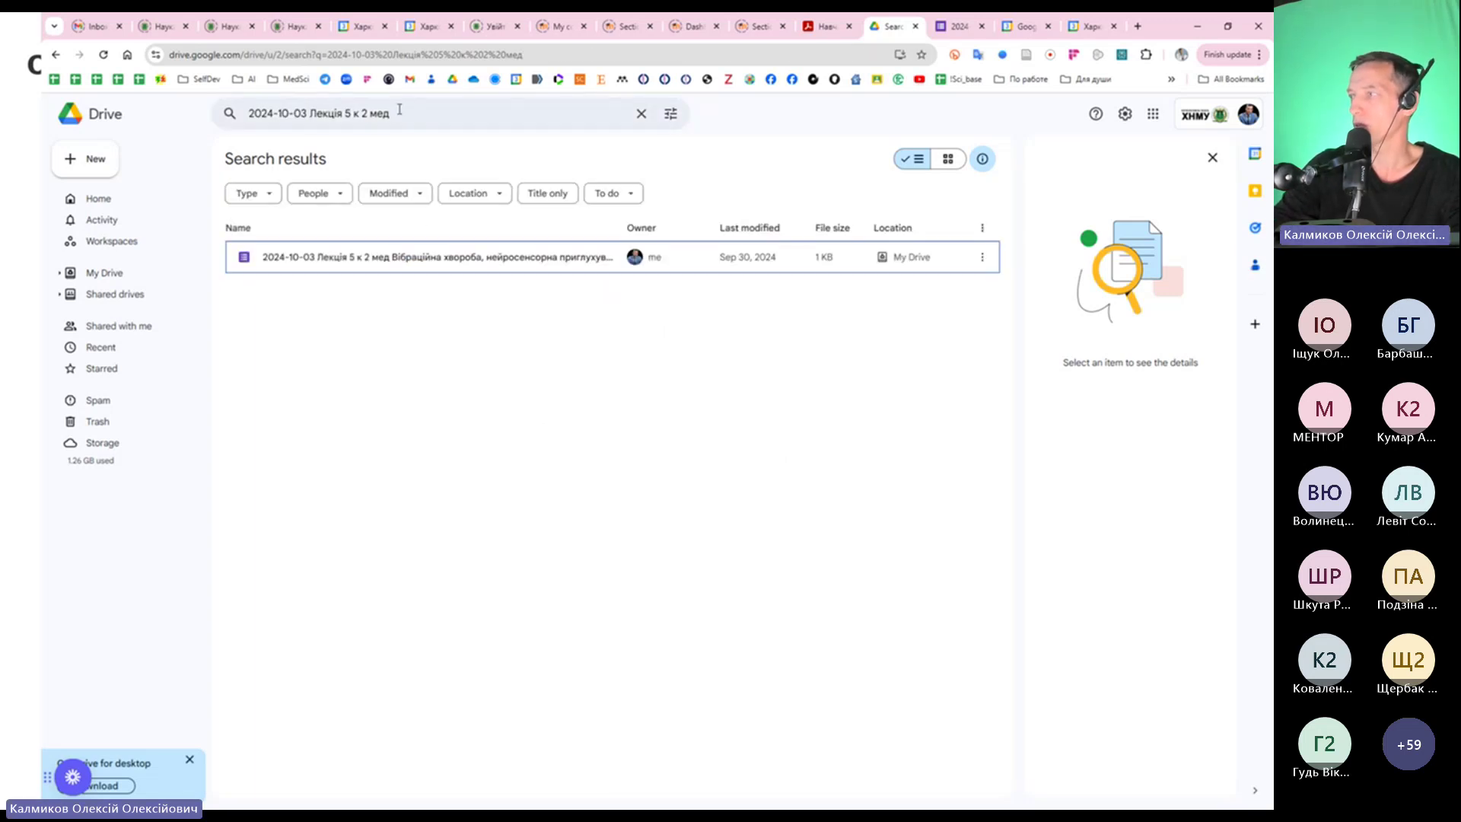
click(399, 111)
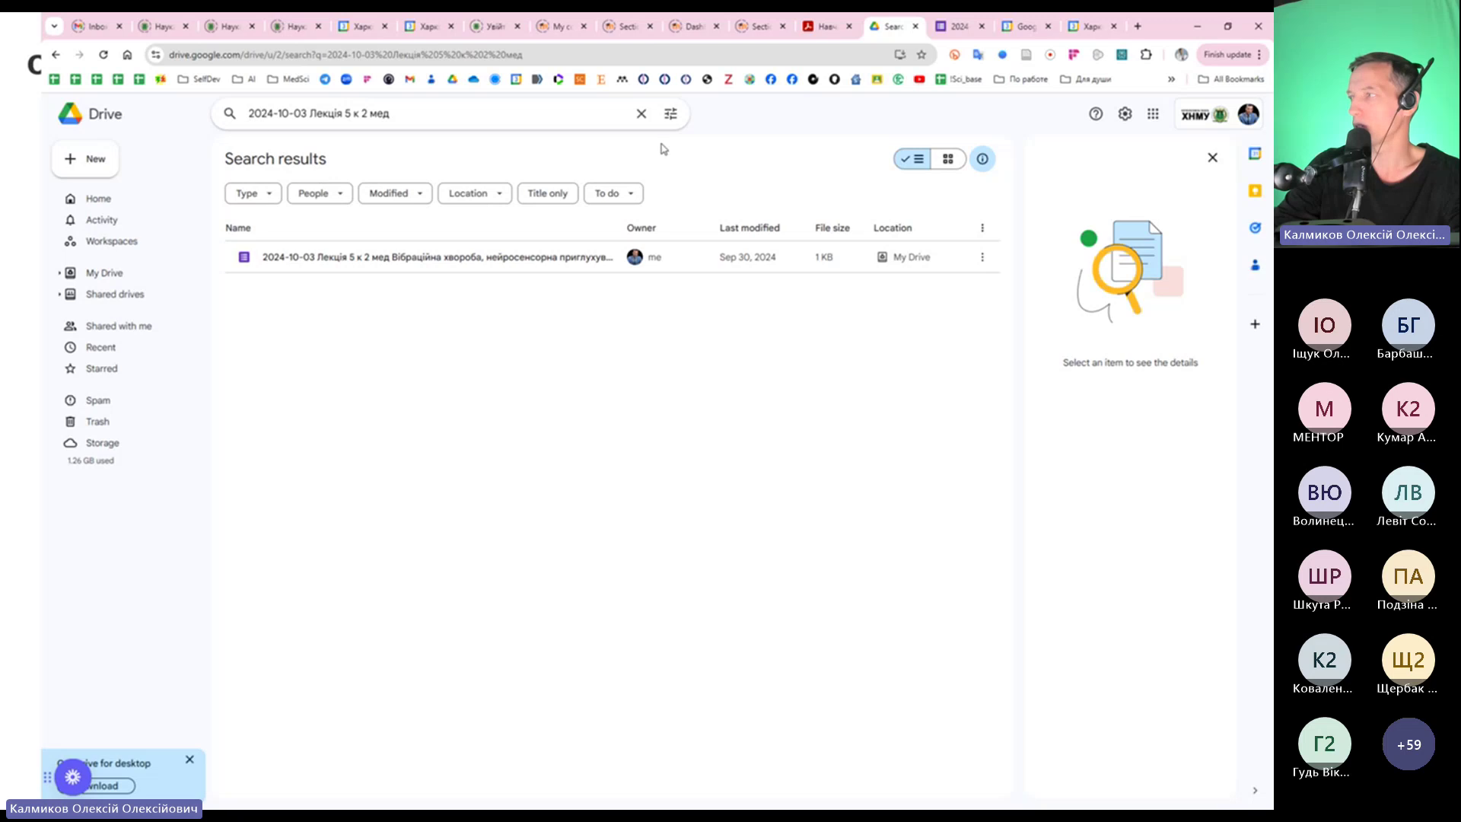
Clear the Drive search and browse the Home and My Drive file lists, expanding the My Drive folder tree
click(642, 113)
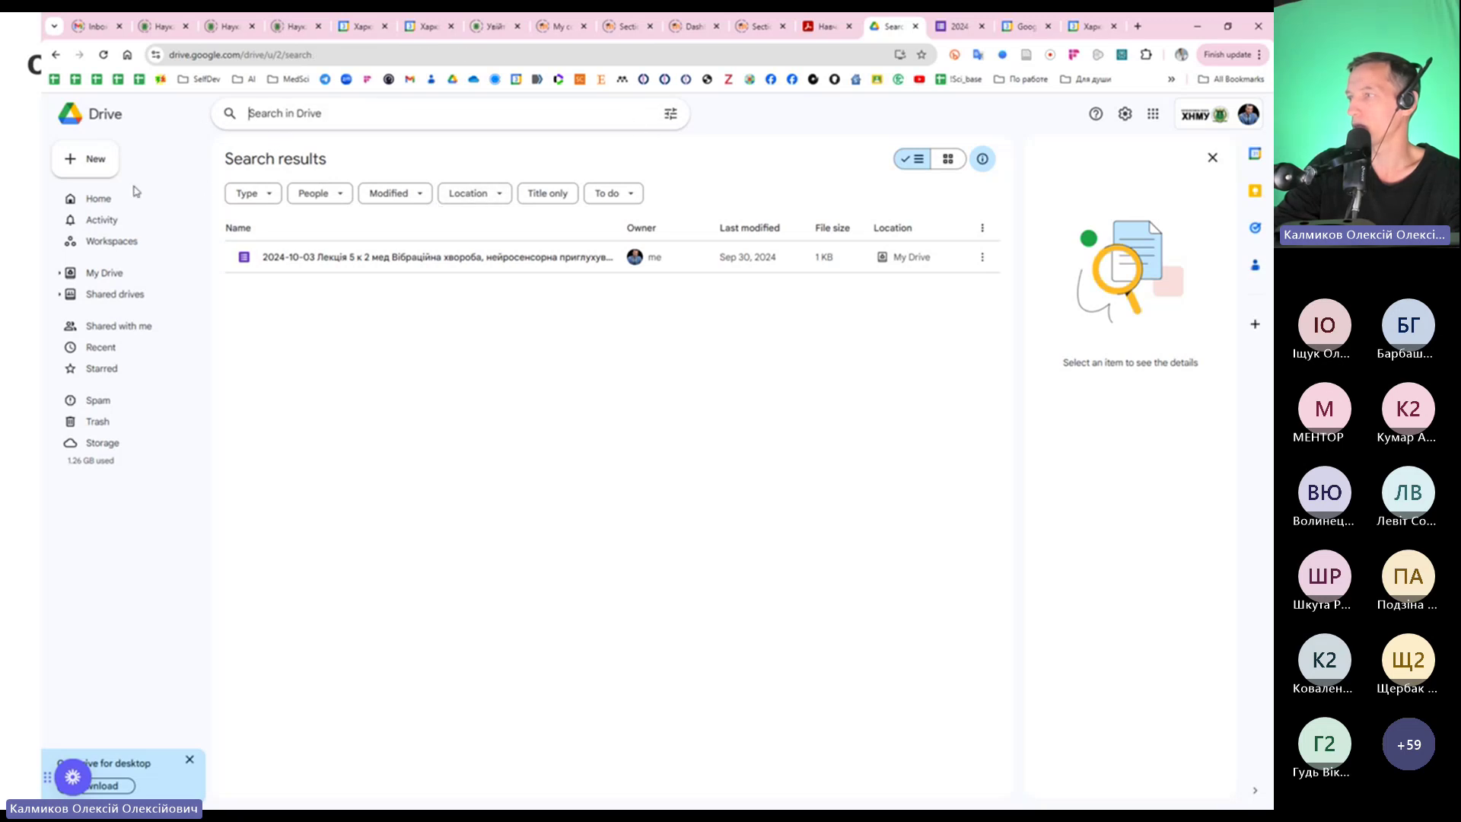
click(109, 199)
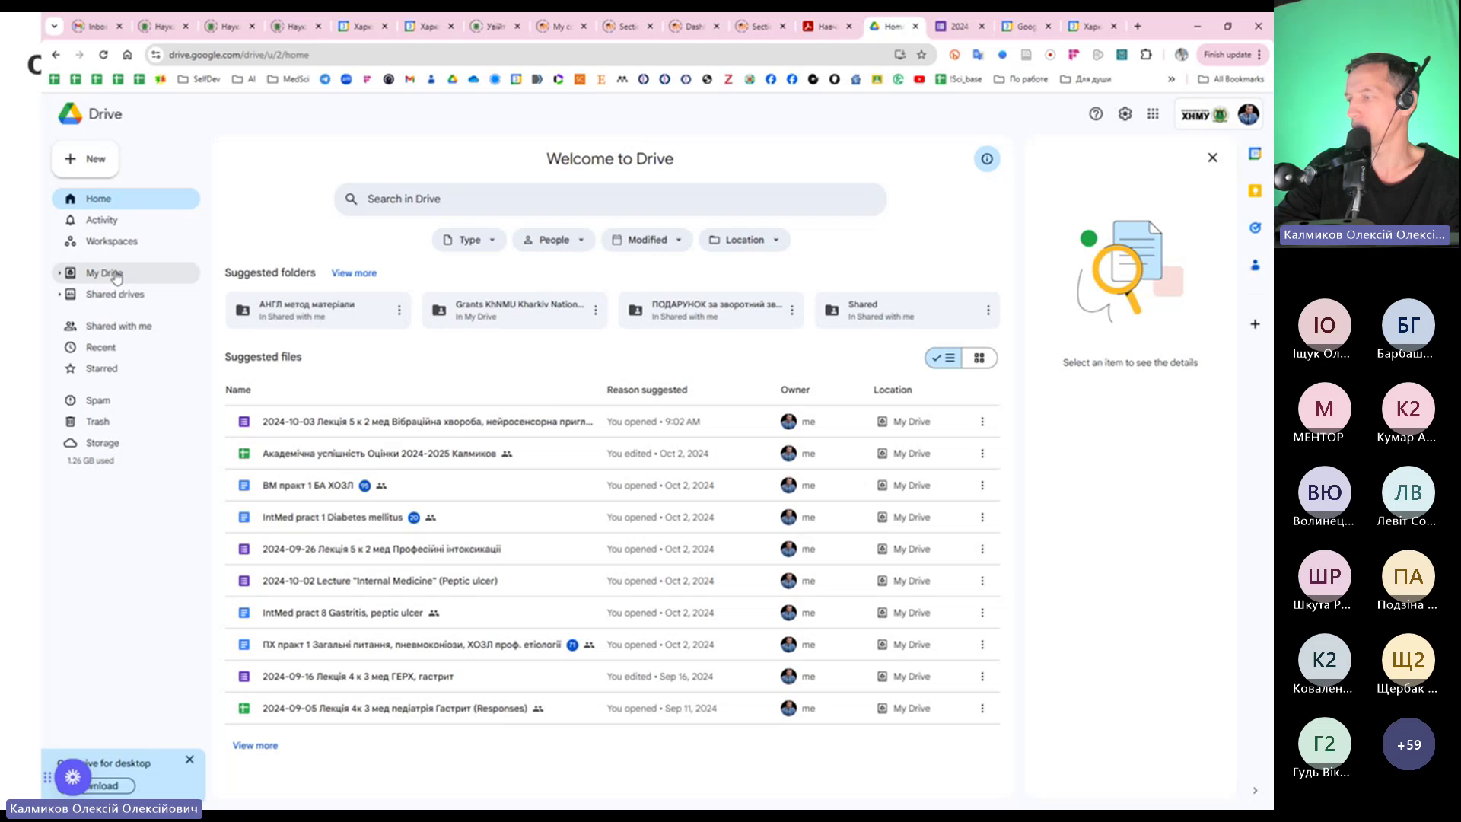
click(114, 274)
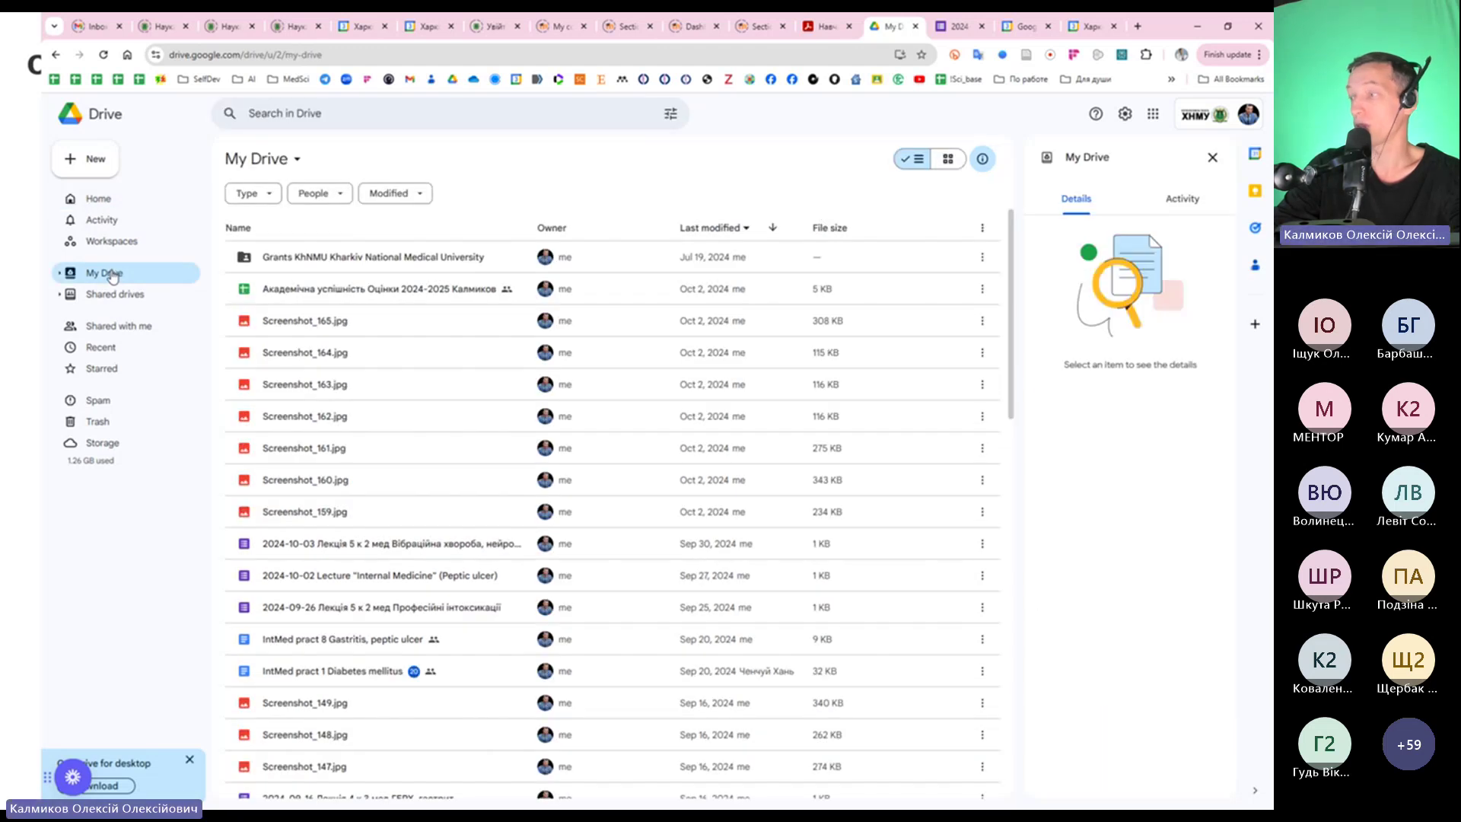
click(60, 274)
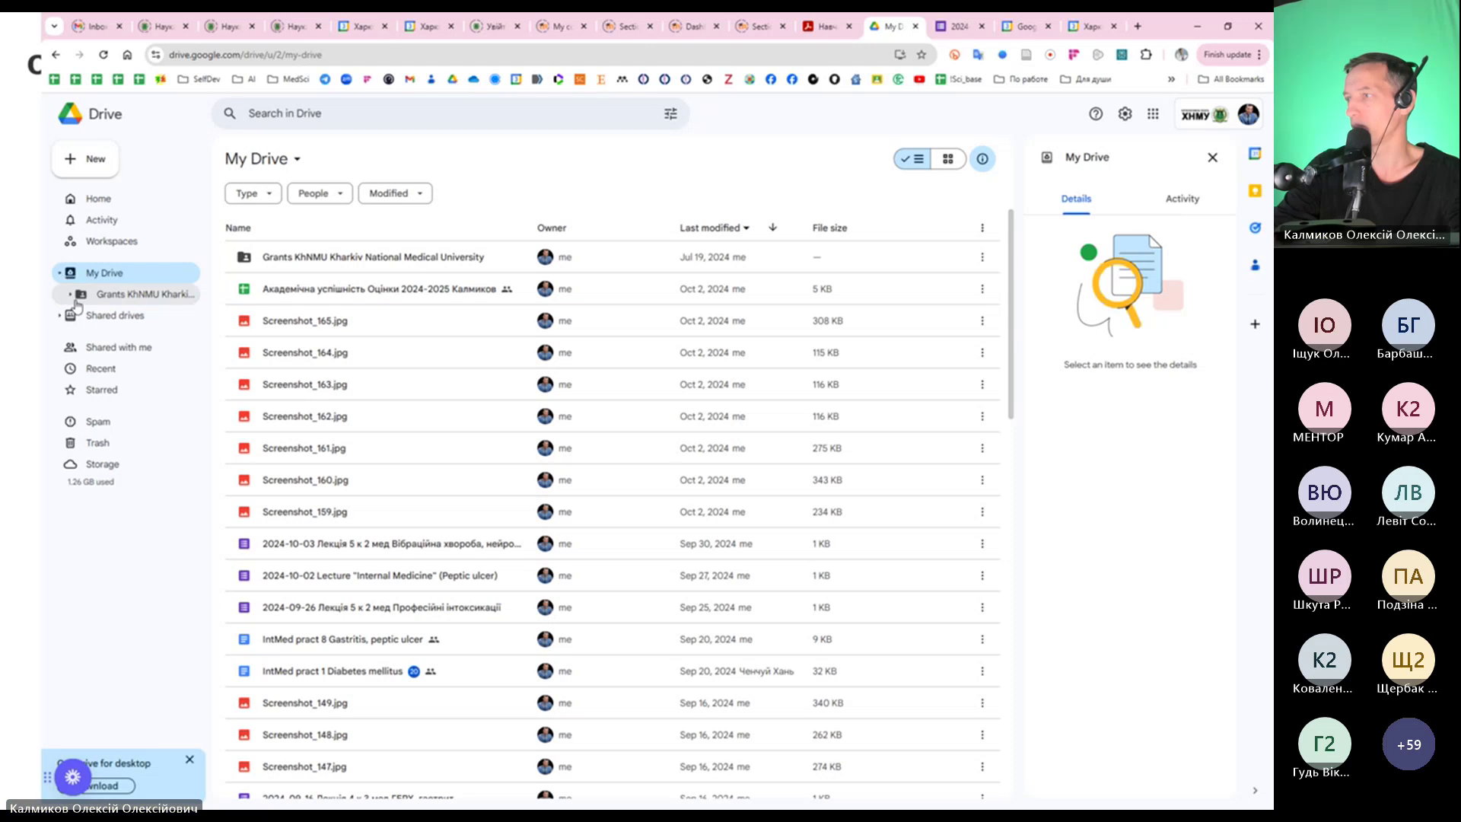
click(114, 295)
key(alt+Left)
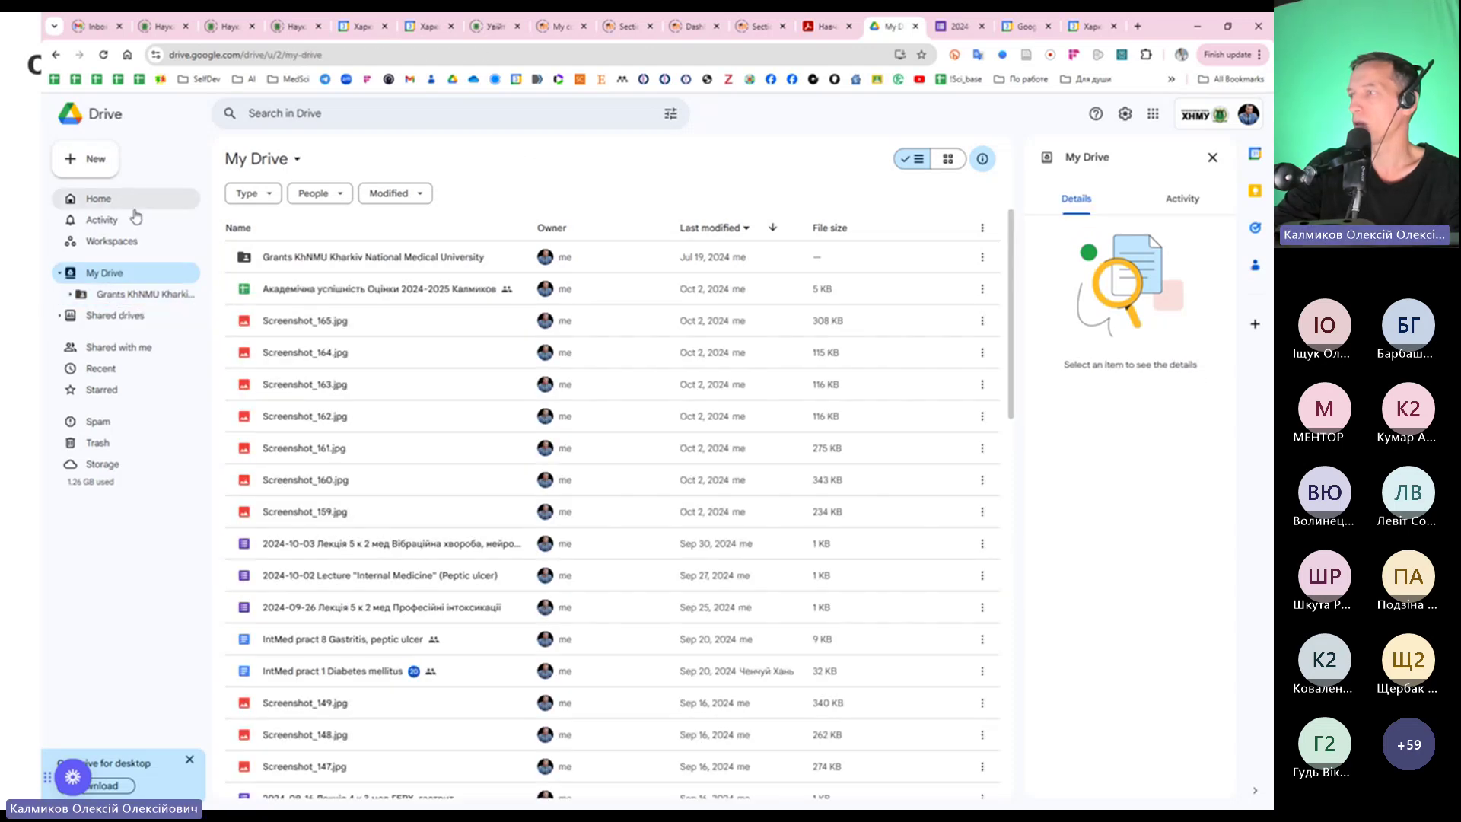
Return to the lecture form's questions and review the last two, on medical research and fundraising help
click(955, 26)
click(589, 151)
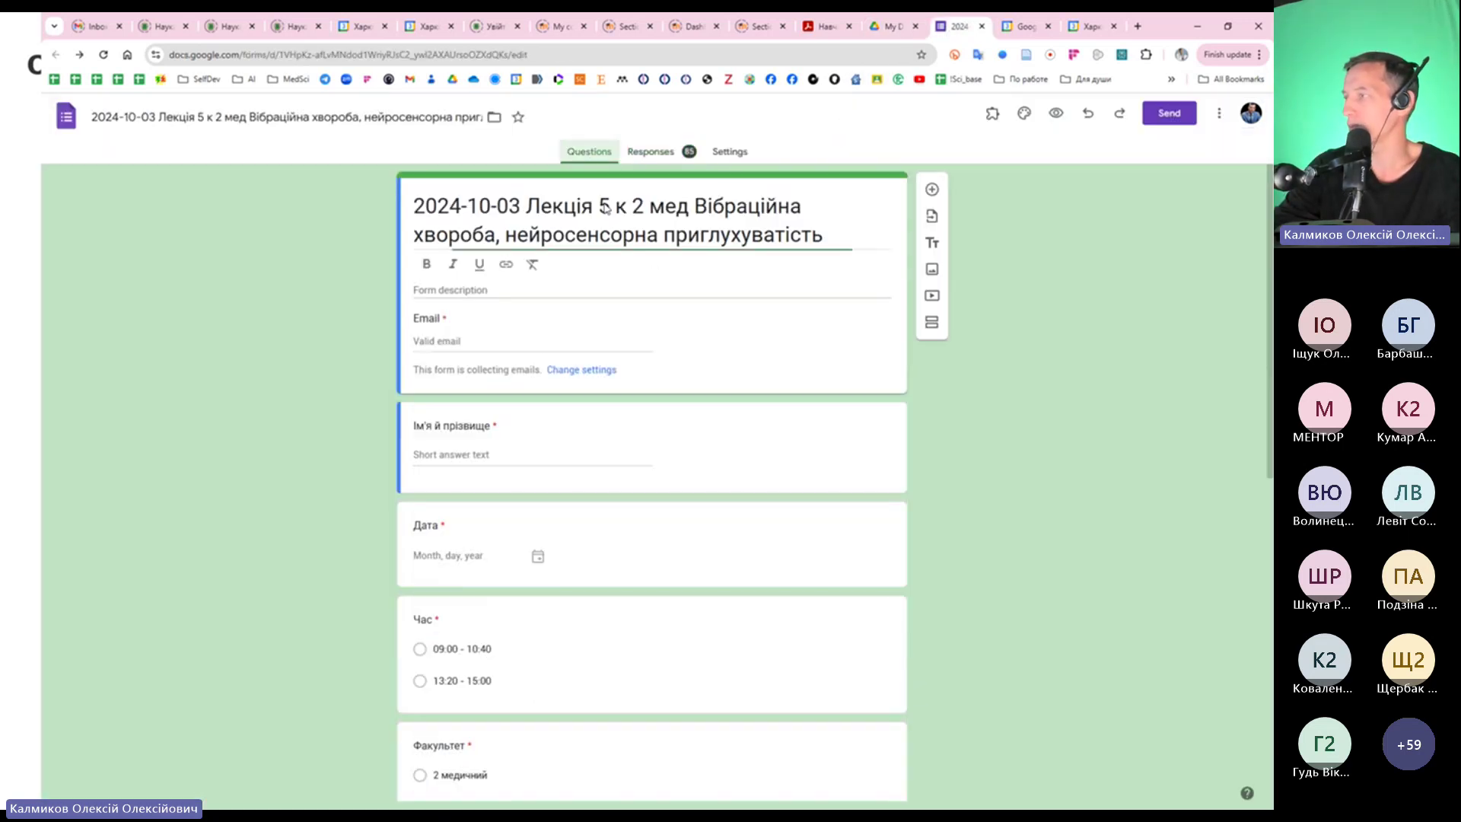
scroll(1002, 489, down, 10)
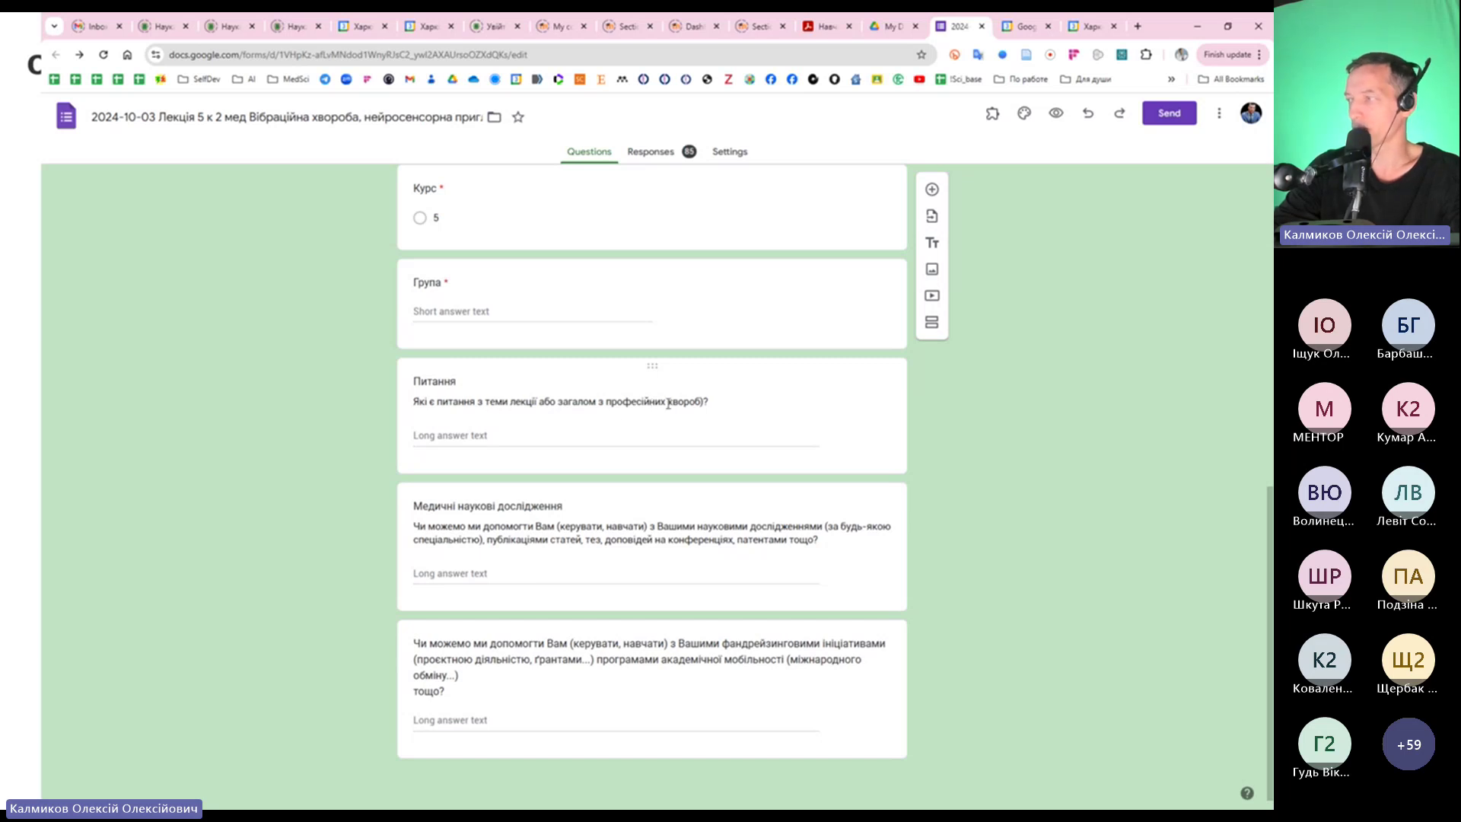
click(442, 509)
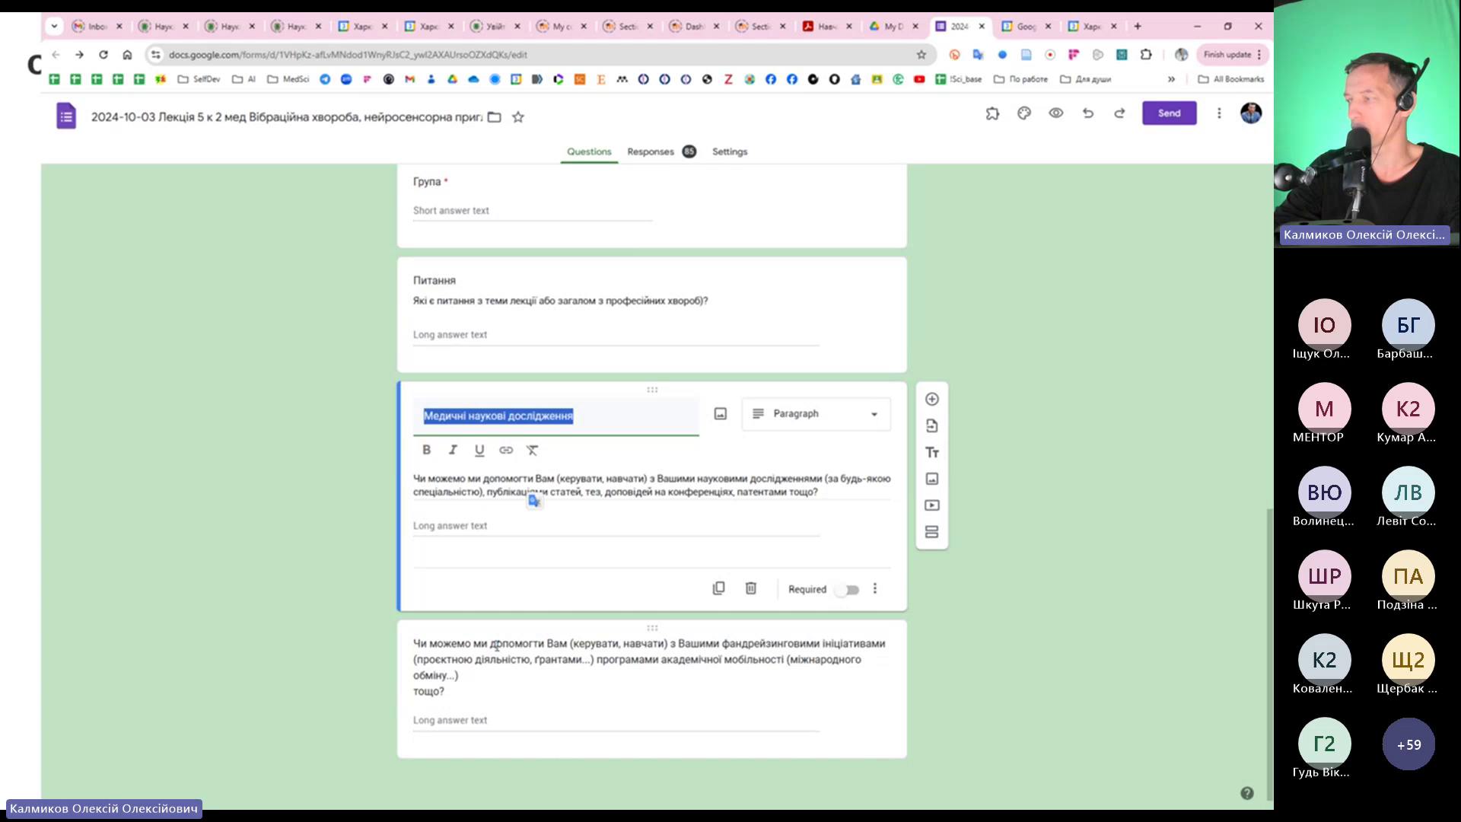
click(496, 645)
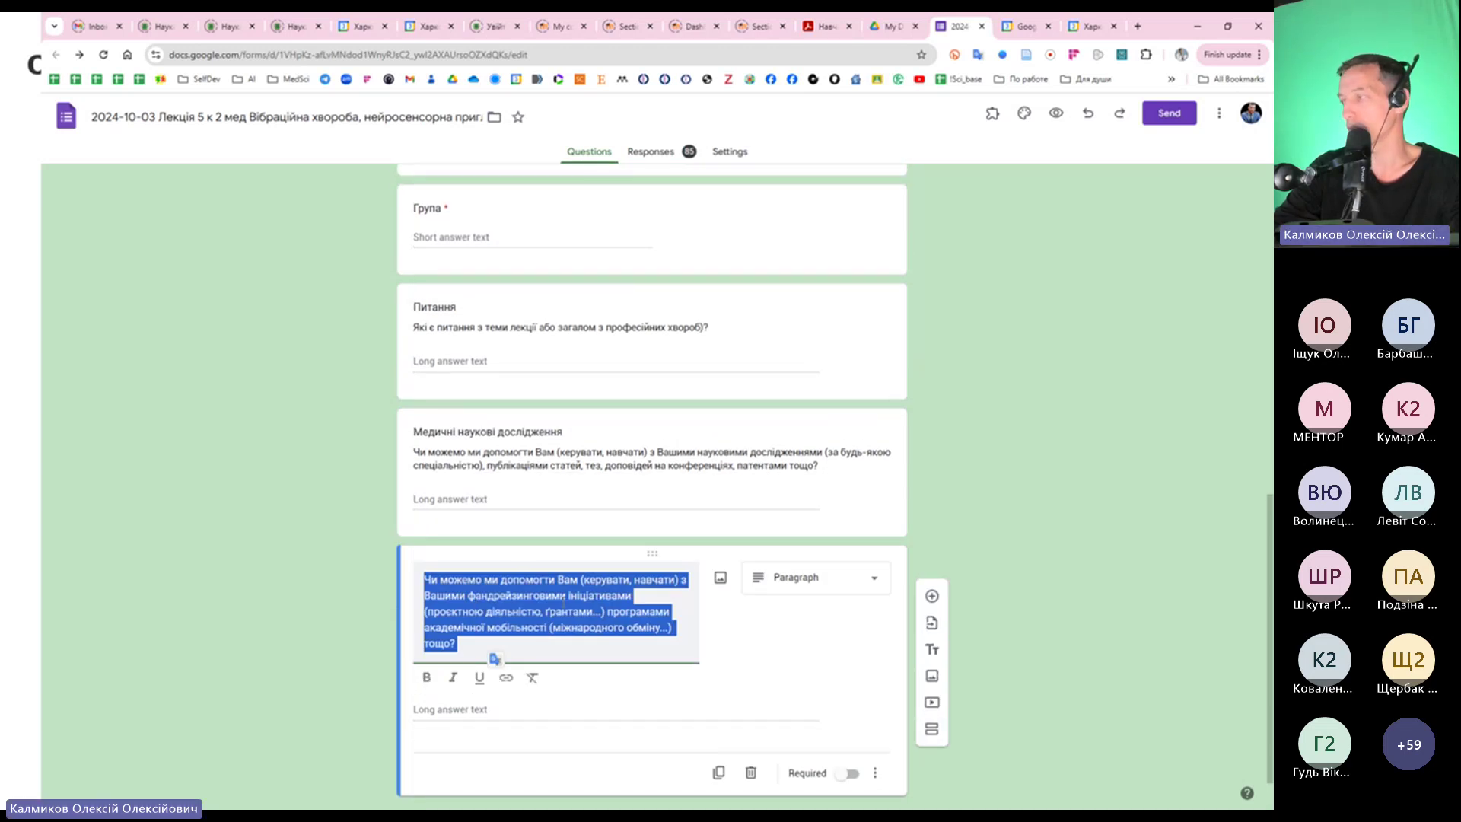
click(1003, 524)
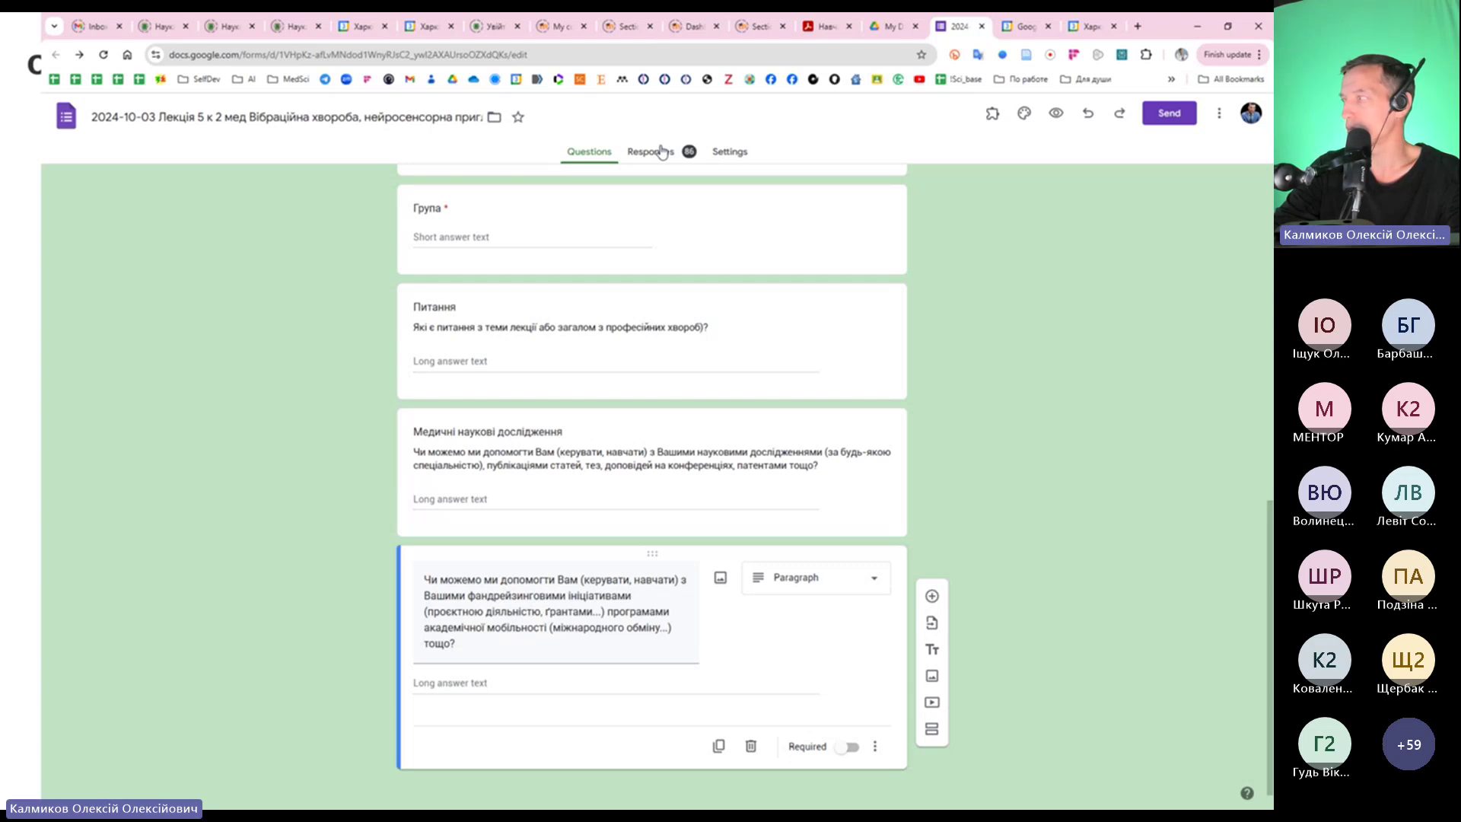
Check the form's options, go back to its responses, and view the link-to-spreadsheet dialog without creating a sheet
click(1218, 116)
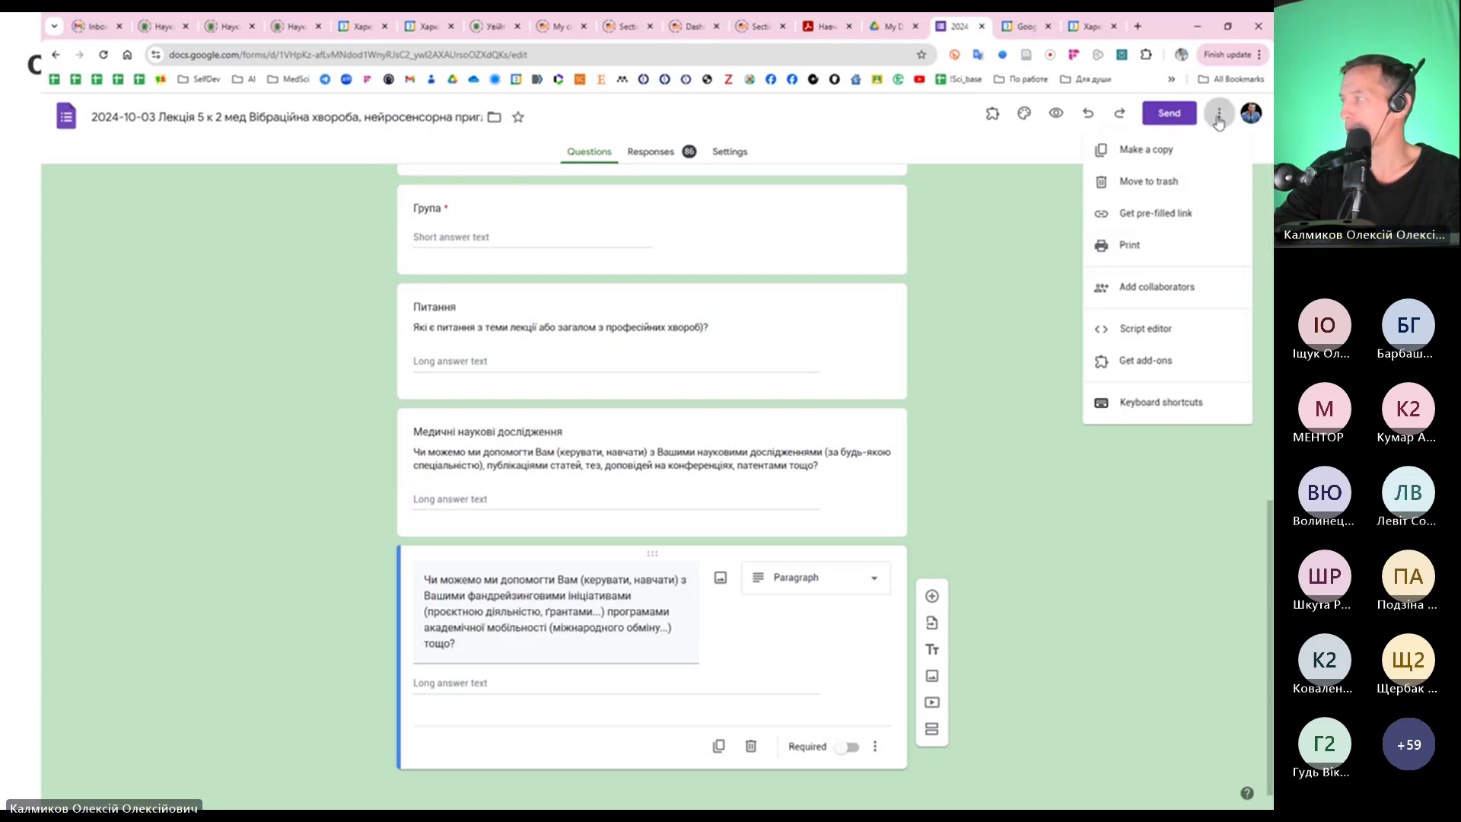
click(666, 161)
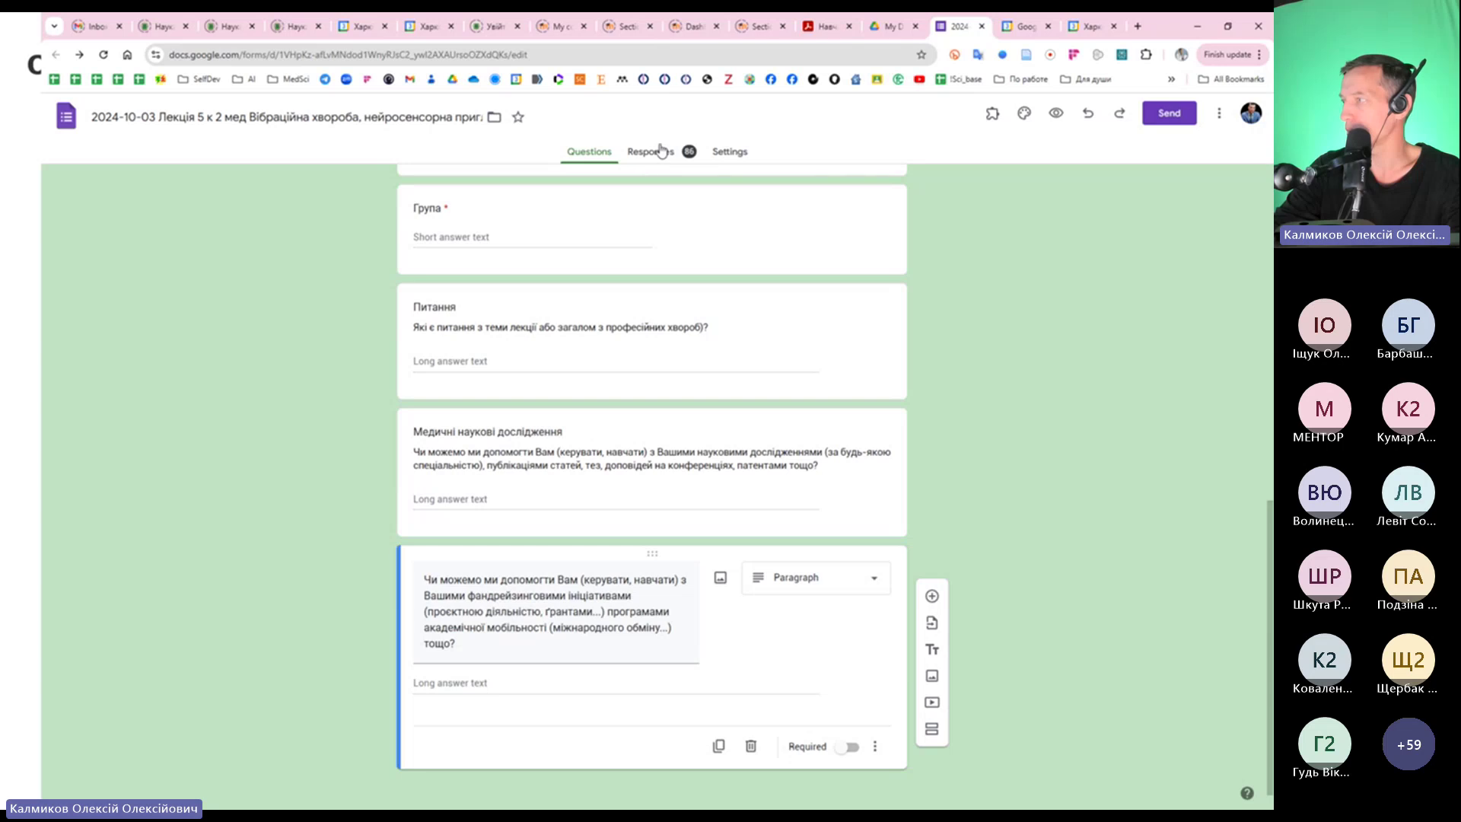
click(662, 152)
click(789, 202)
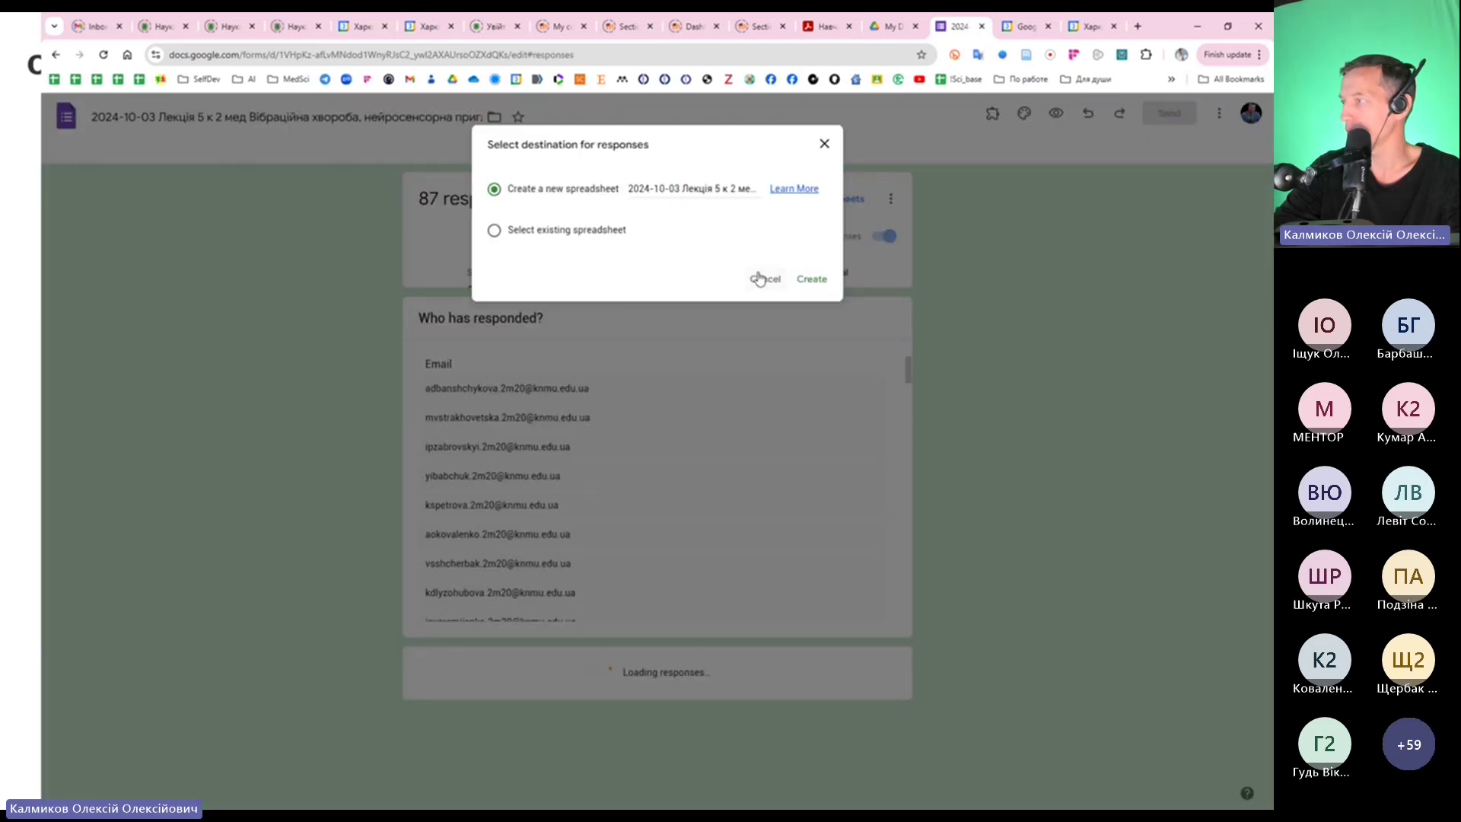
click(759, 279)
Look through the response summary from the respondent list to the final question, and check the response options
scroll(880, 574, down, 20)
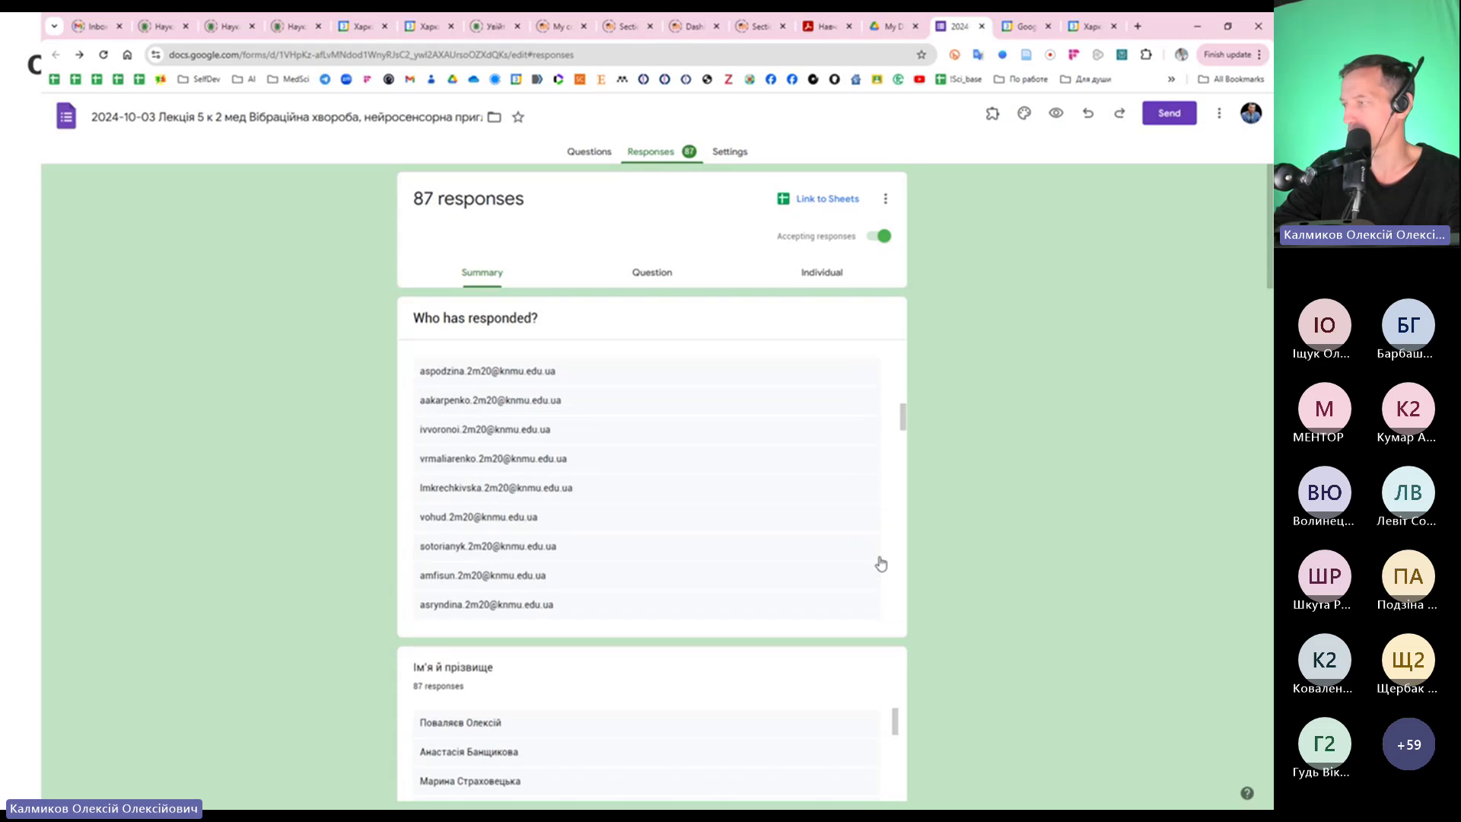
scroll(1017, 549, down, 15)
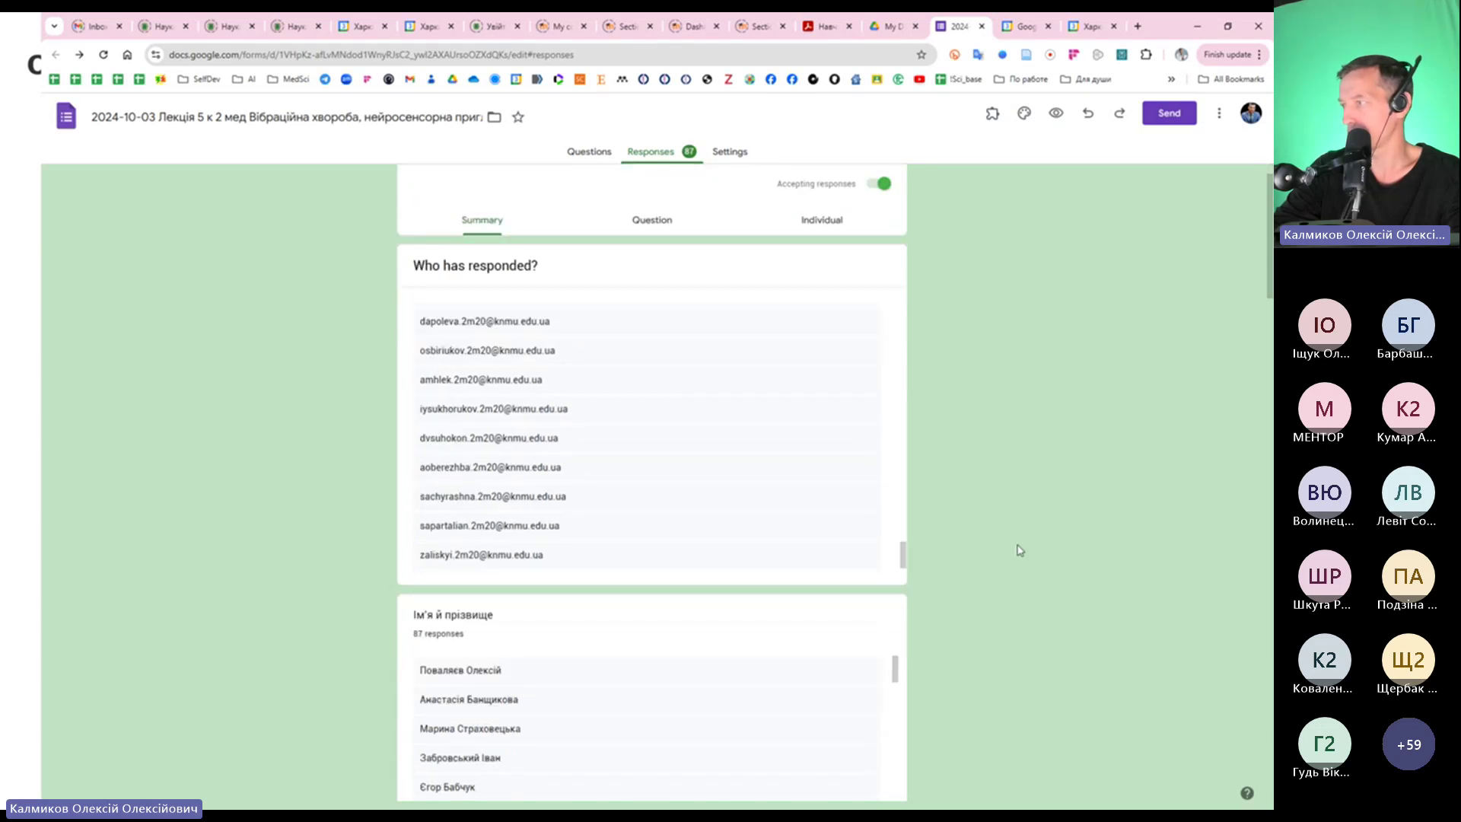
scroll(1018, 548, down, 2)
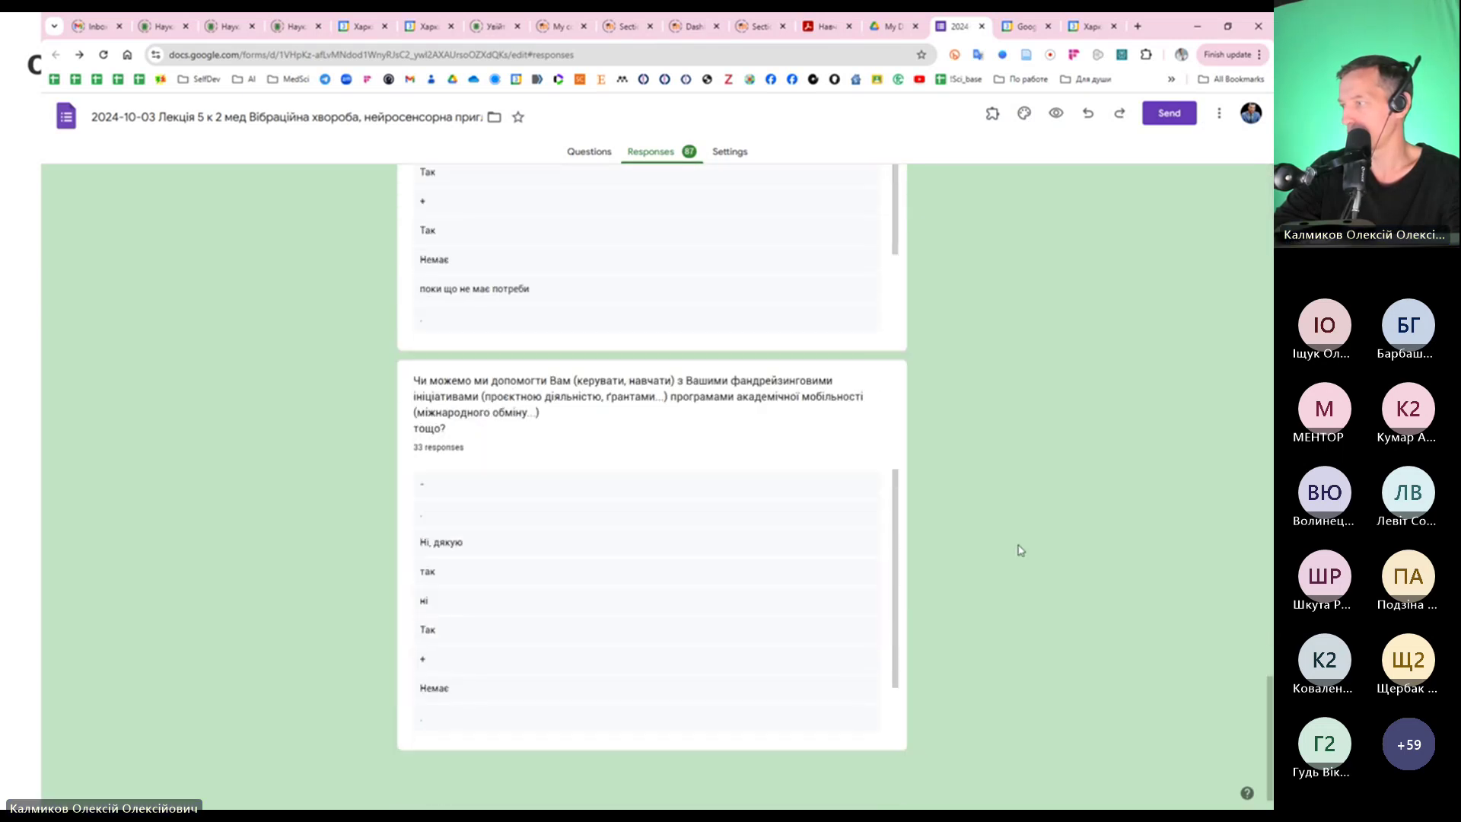
scroll(982, 495, up, 20)
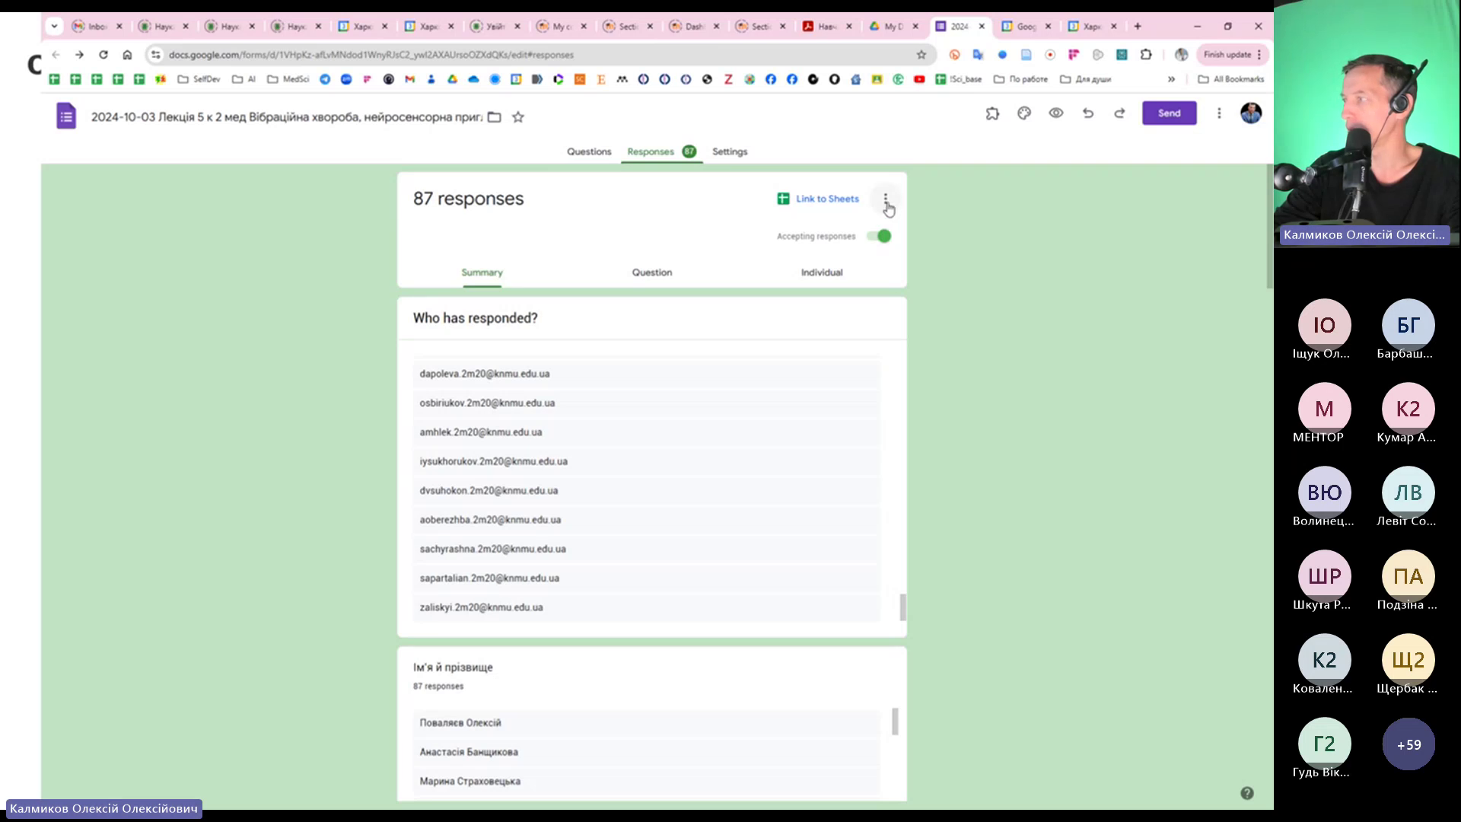
click(886, 201)
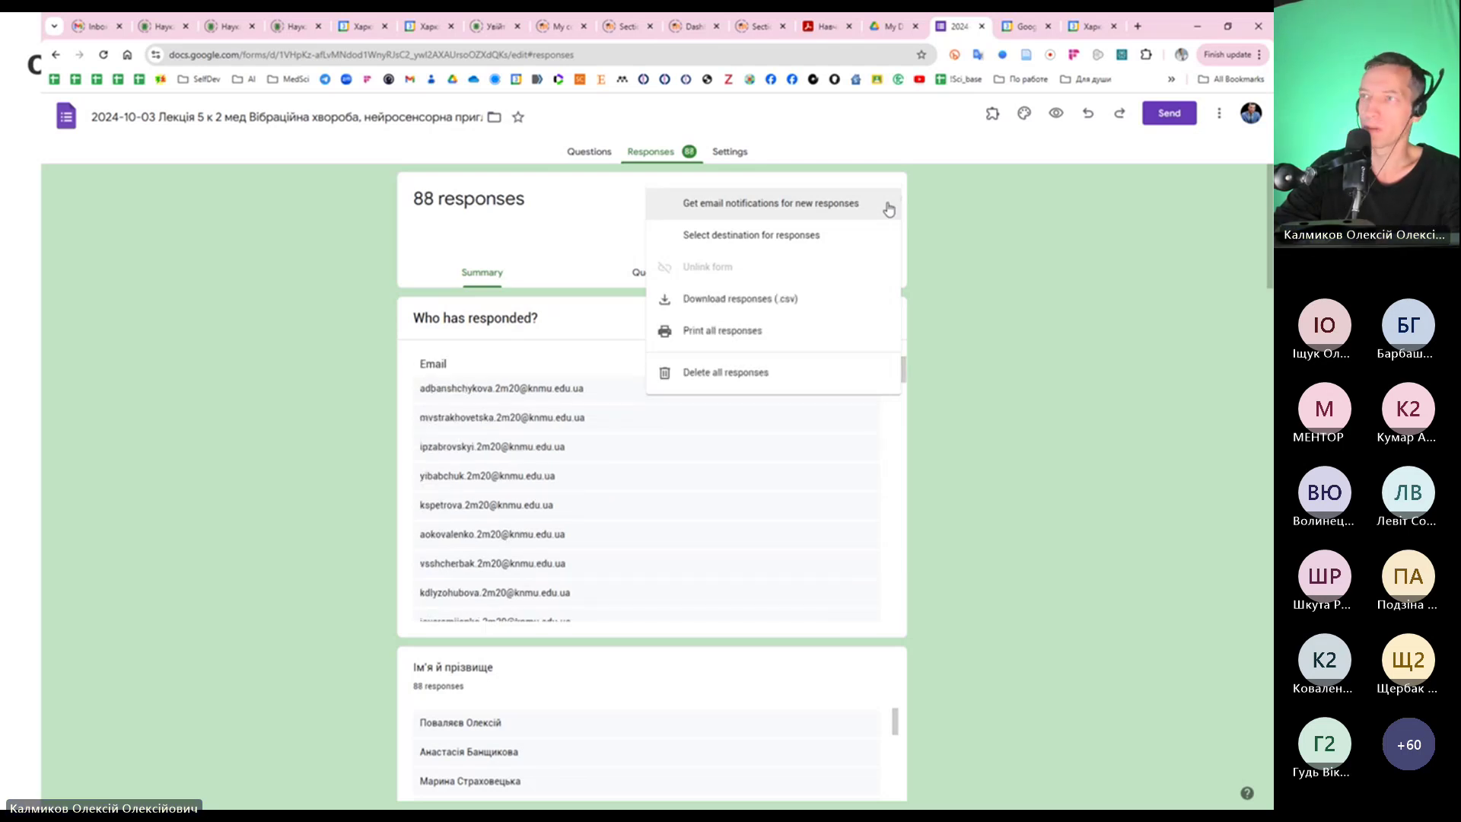
click(987, 344)
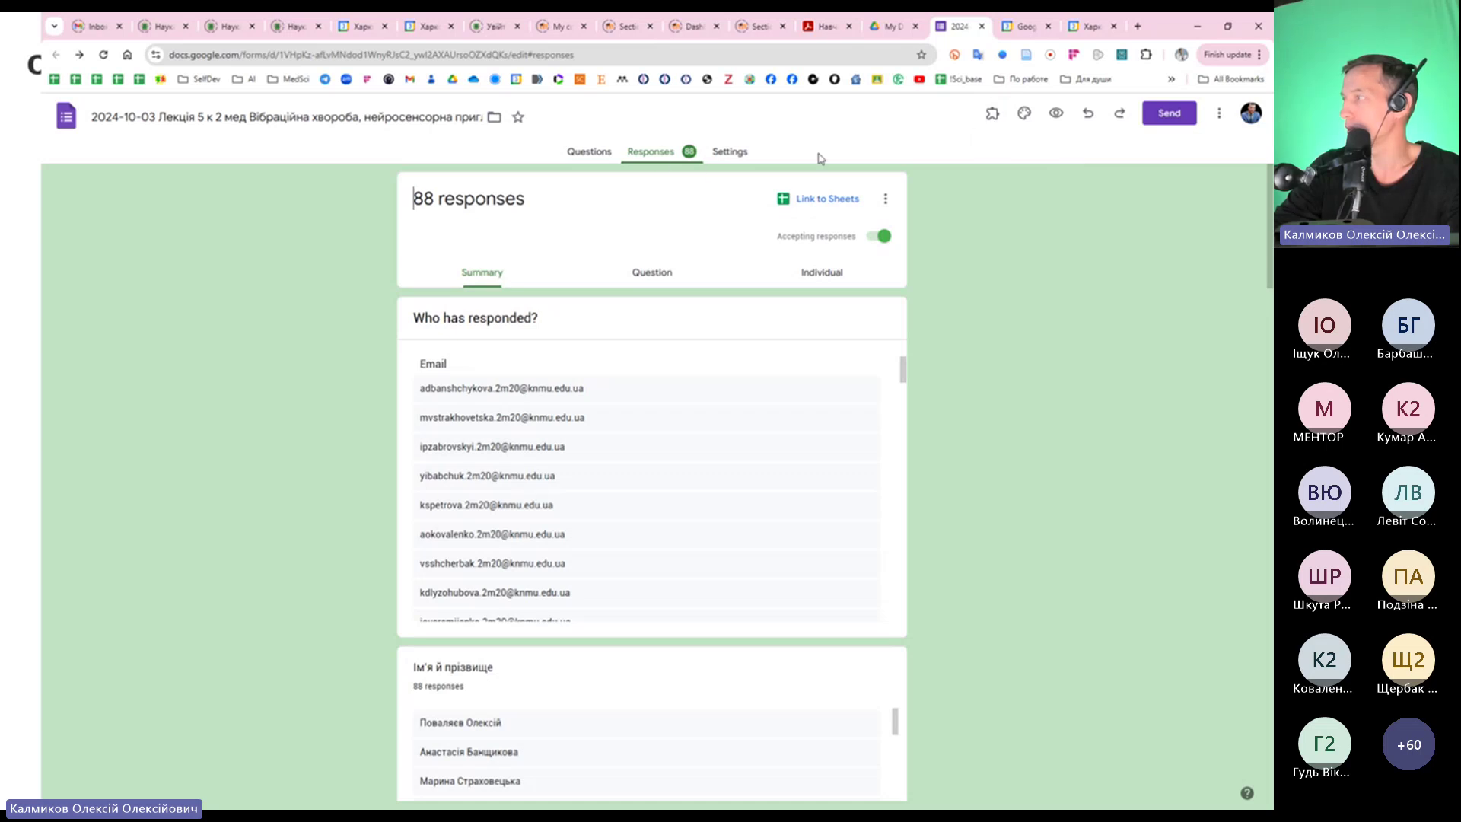
Check the recent spreadsheets in Google Sheets, opened from Drive, and return to the form's responses
click(890, 26)
click(1154, 115)
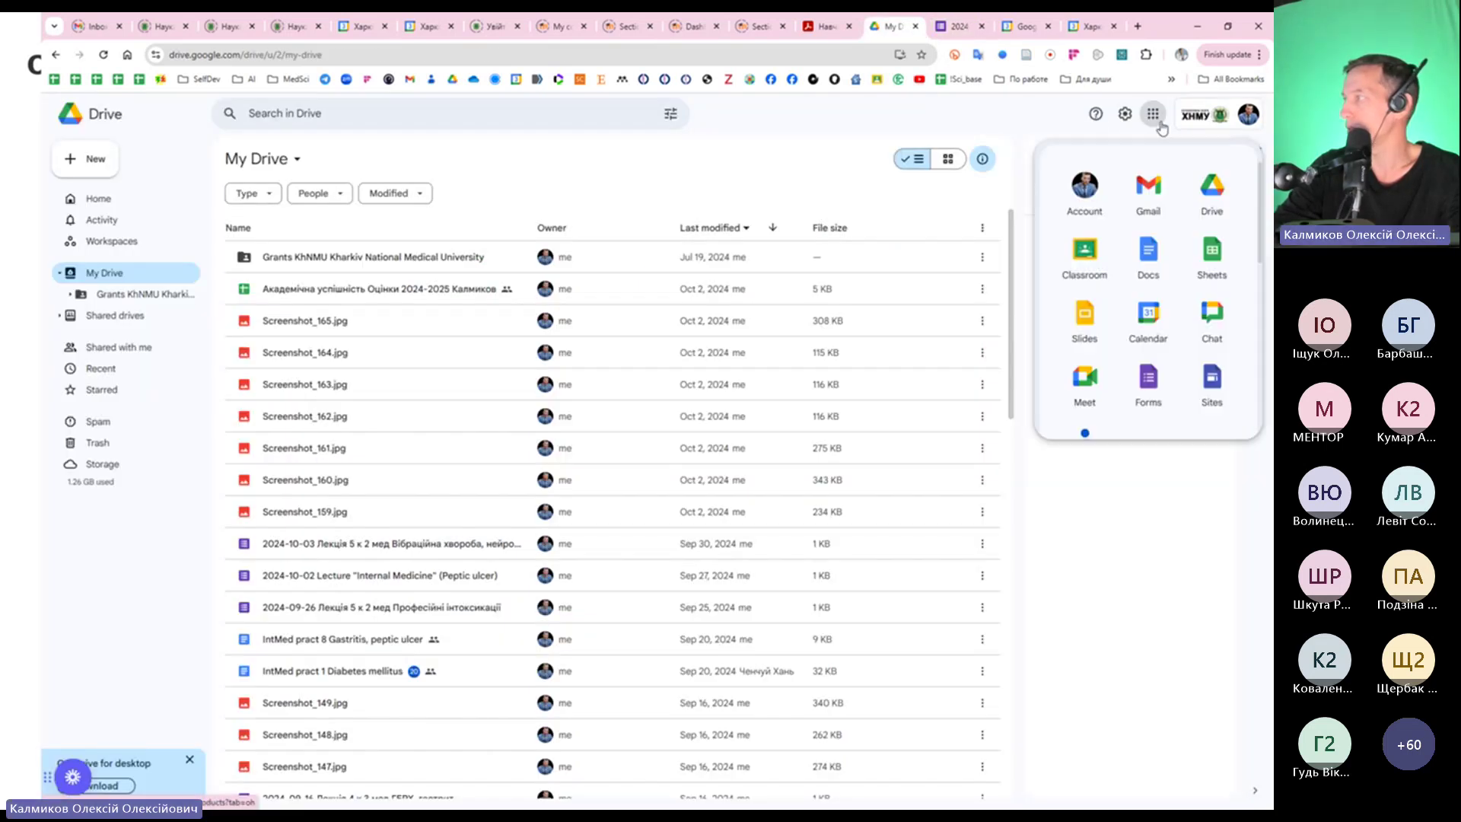
click(1206, 251)
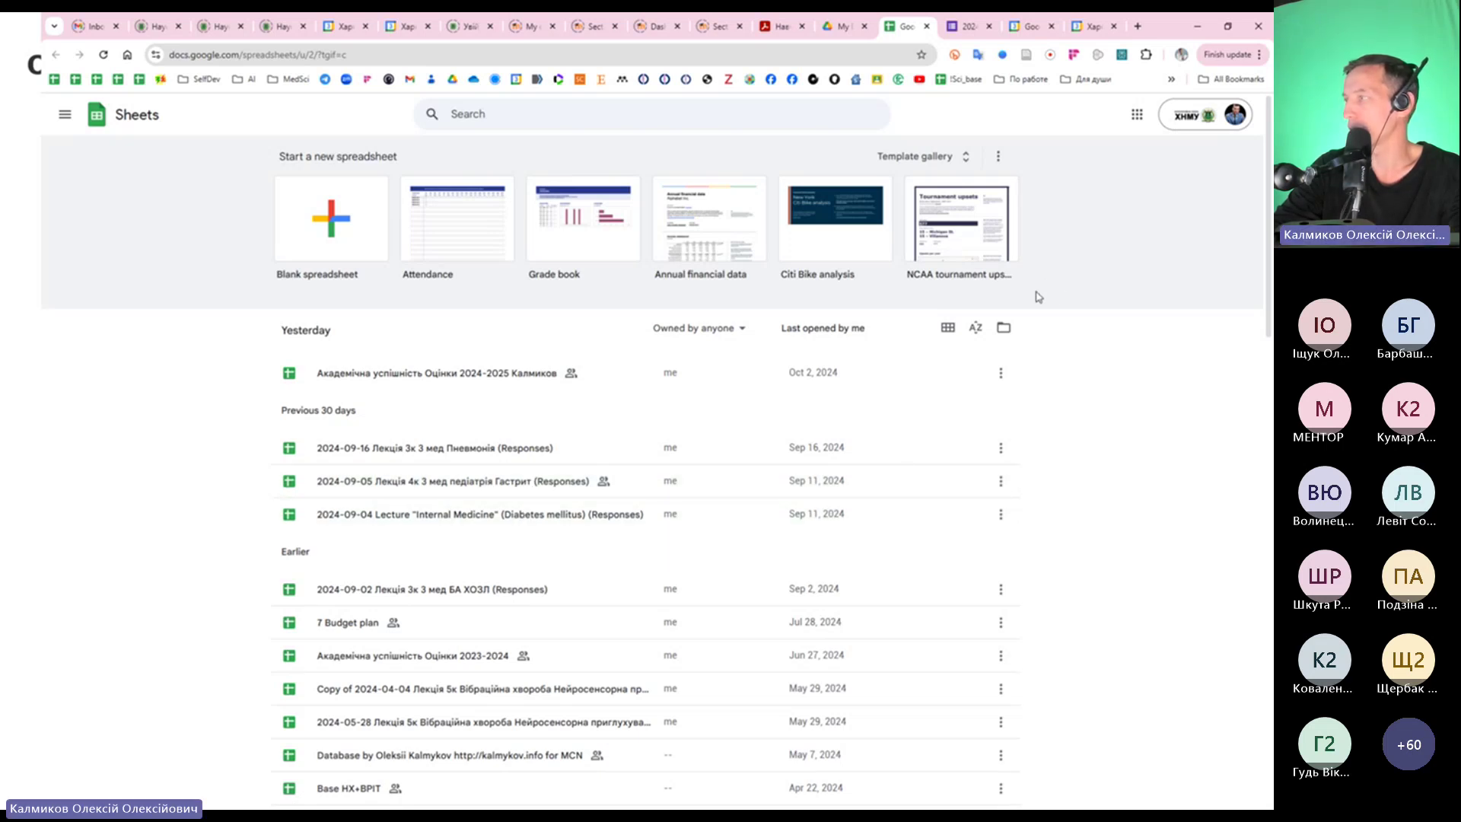
click(965, 34)
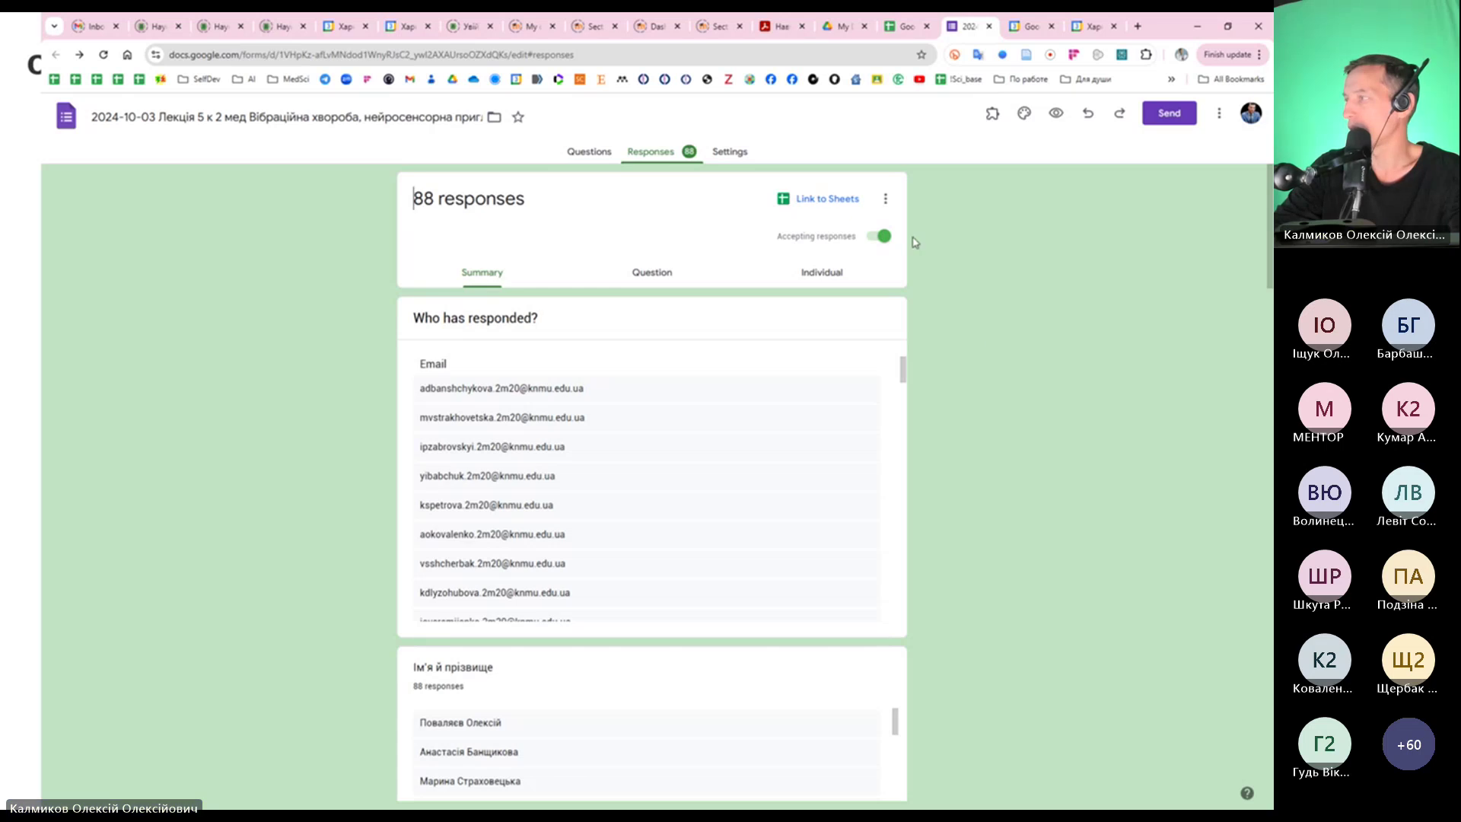
Turn on email notifications for new responses and link the form to the existing spreadsheet "Академічна успішність Оцінки 2024-2025"
click(885, 199)
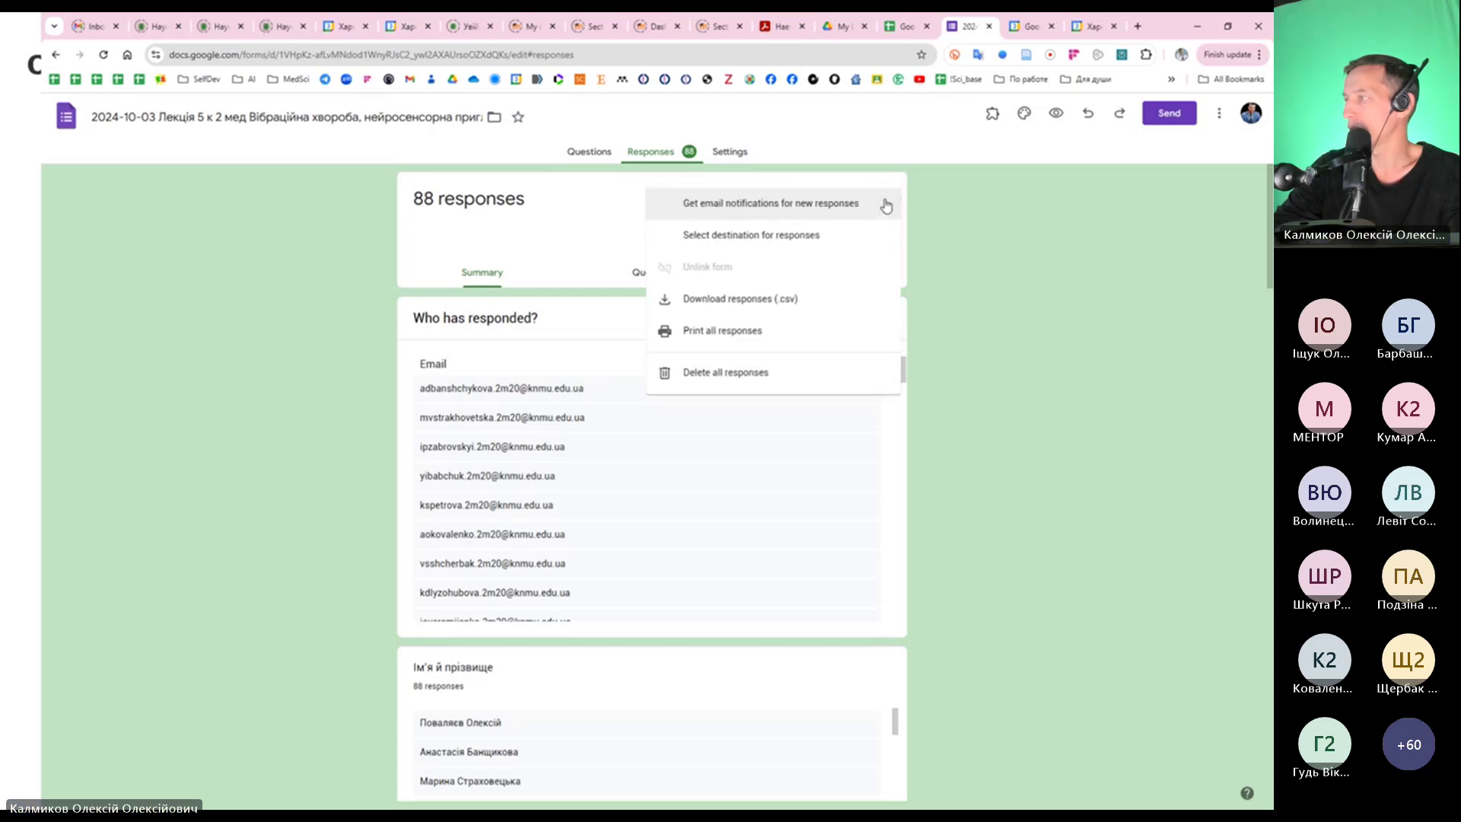
click(845, 204)
click(833, 199)
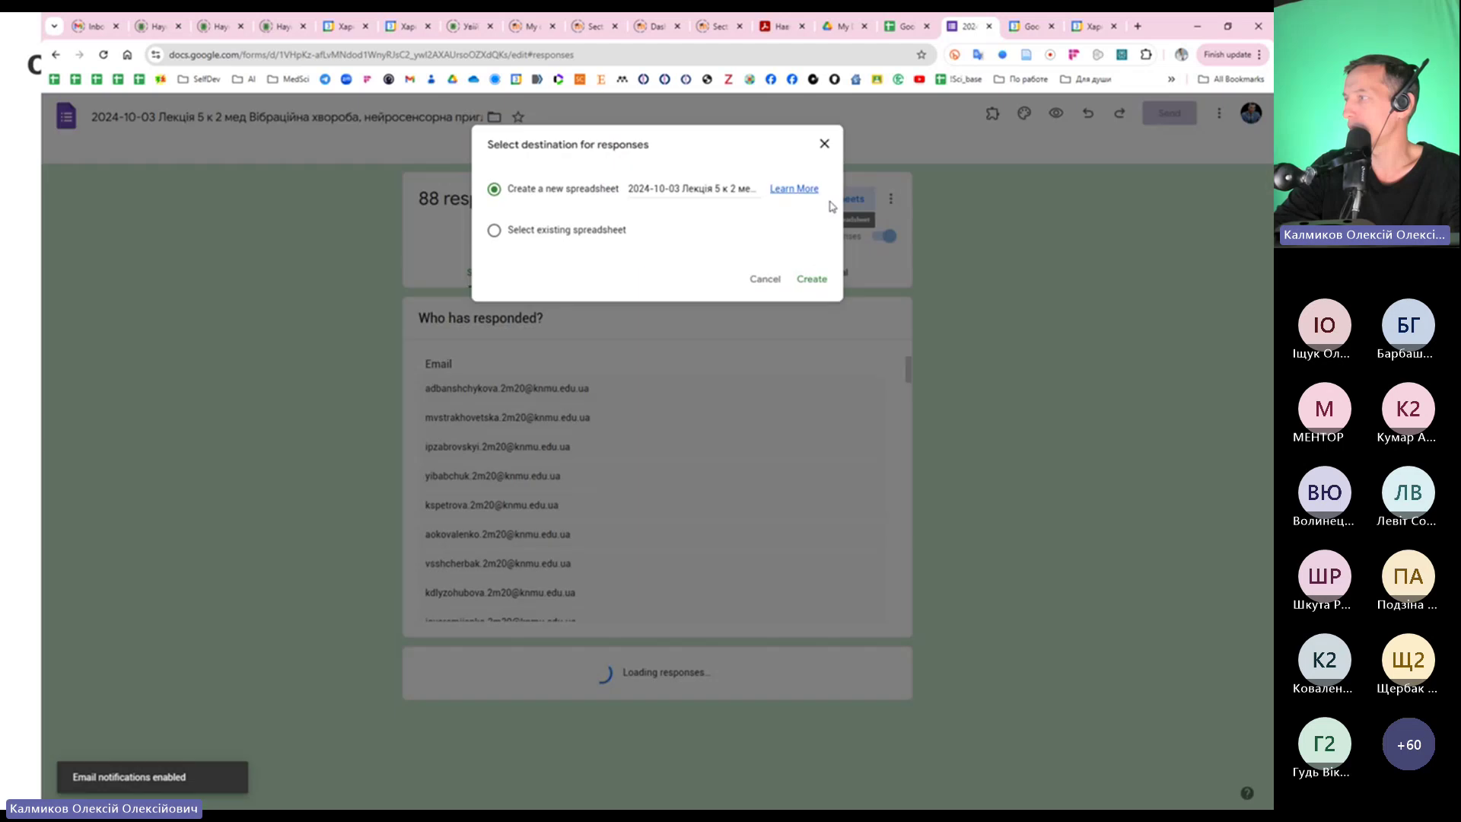
click(595, 239)
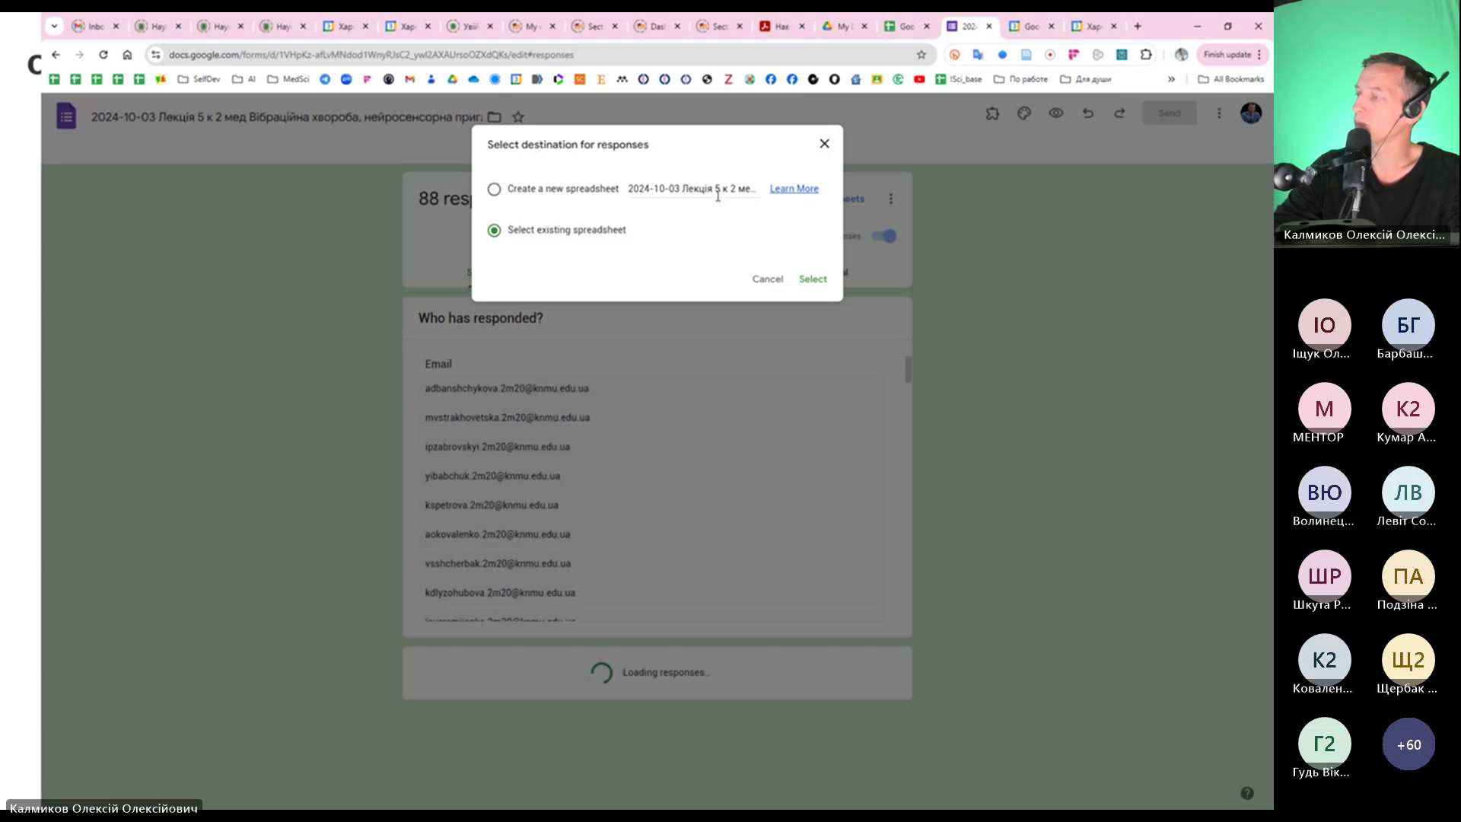
click(815, 279)
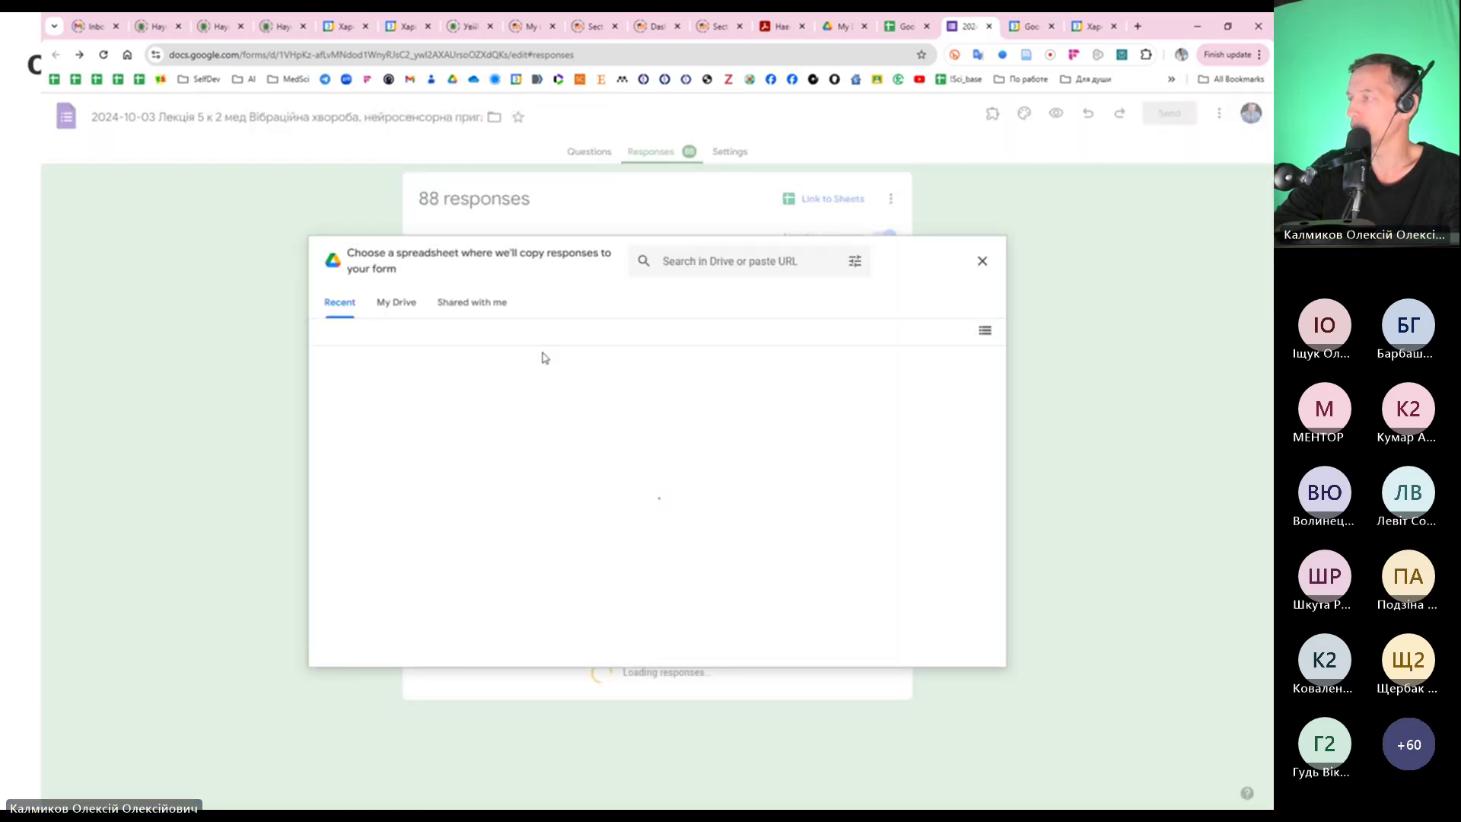
click(381, 436)
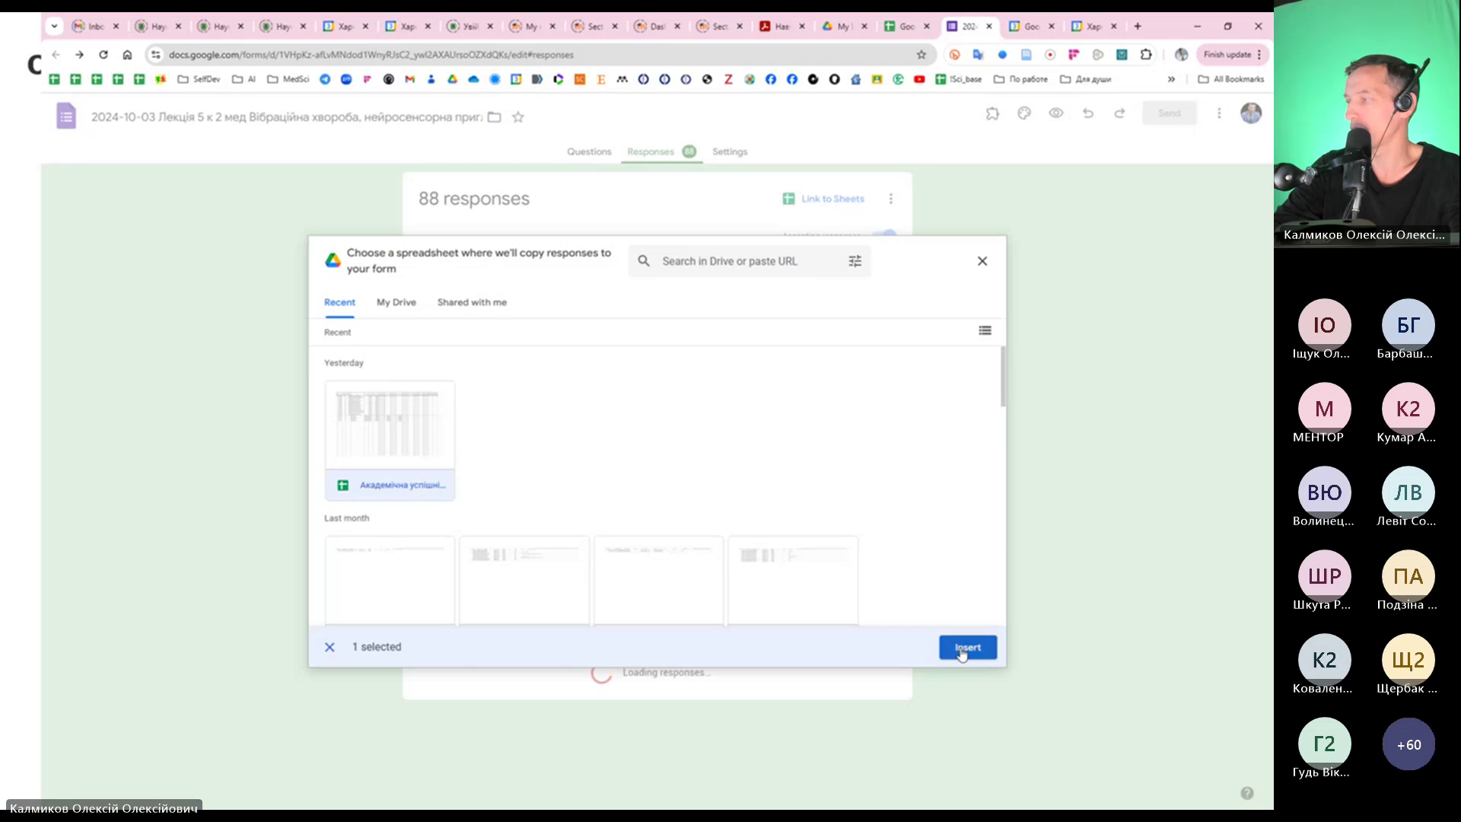
click(963, 652)
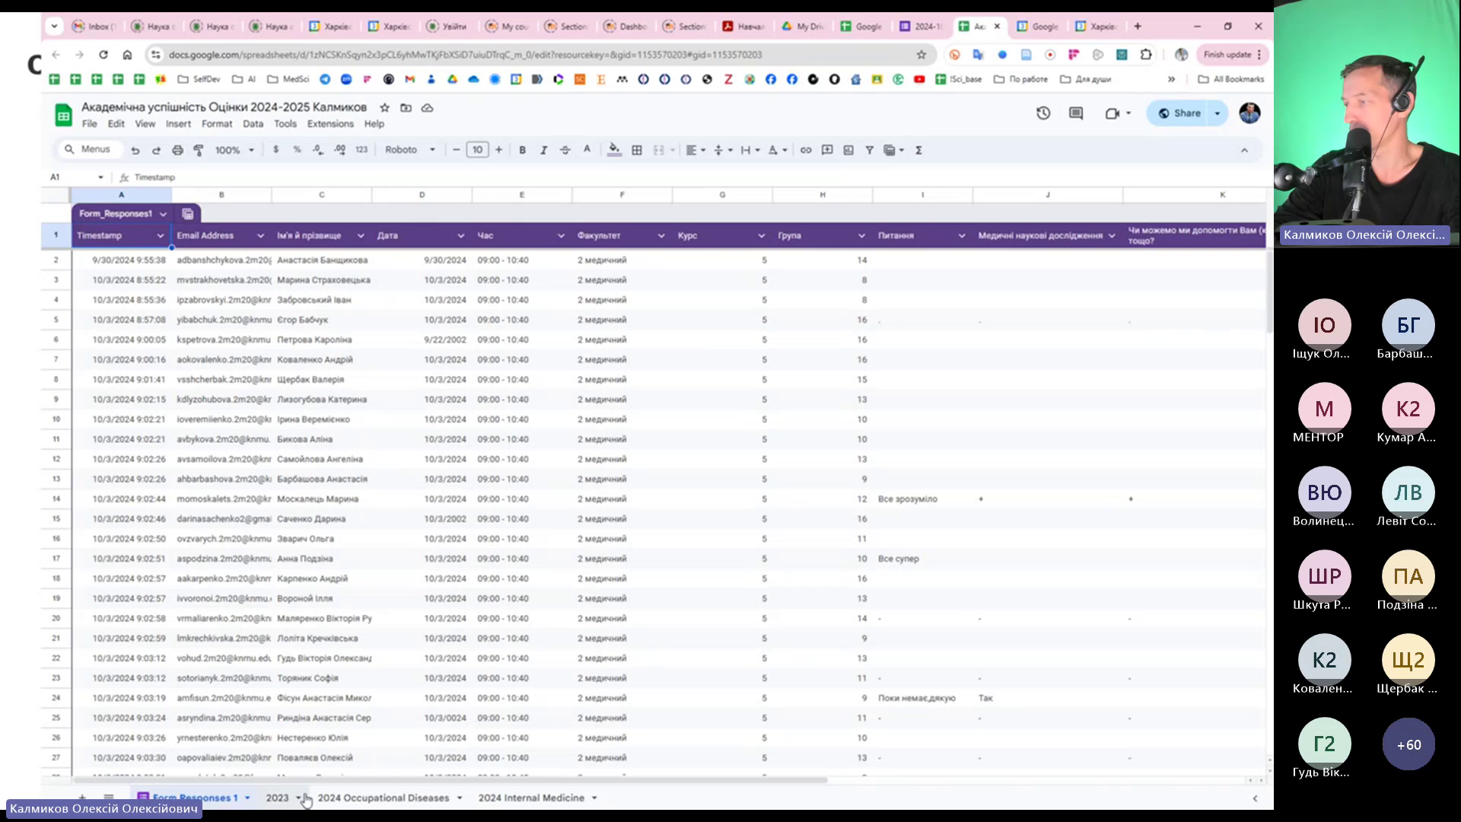
Rename the linked form responses sheet to 20241003_0900
double_click(204, 803)
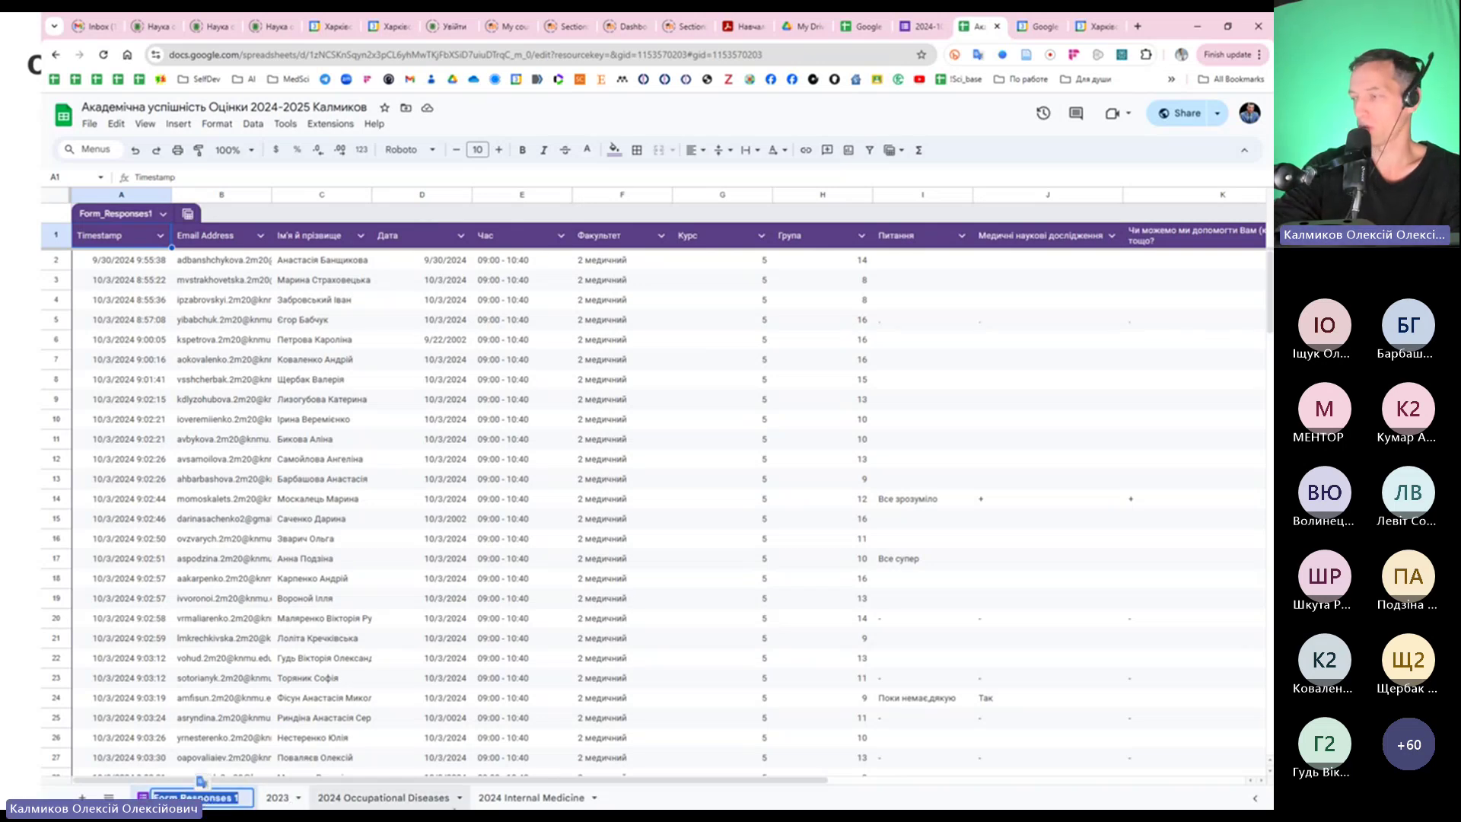
text(202)
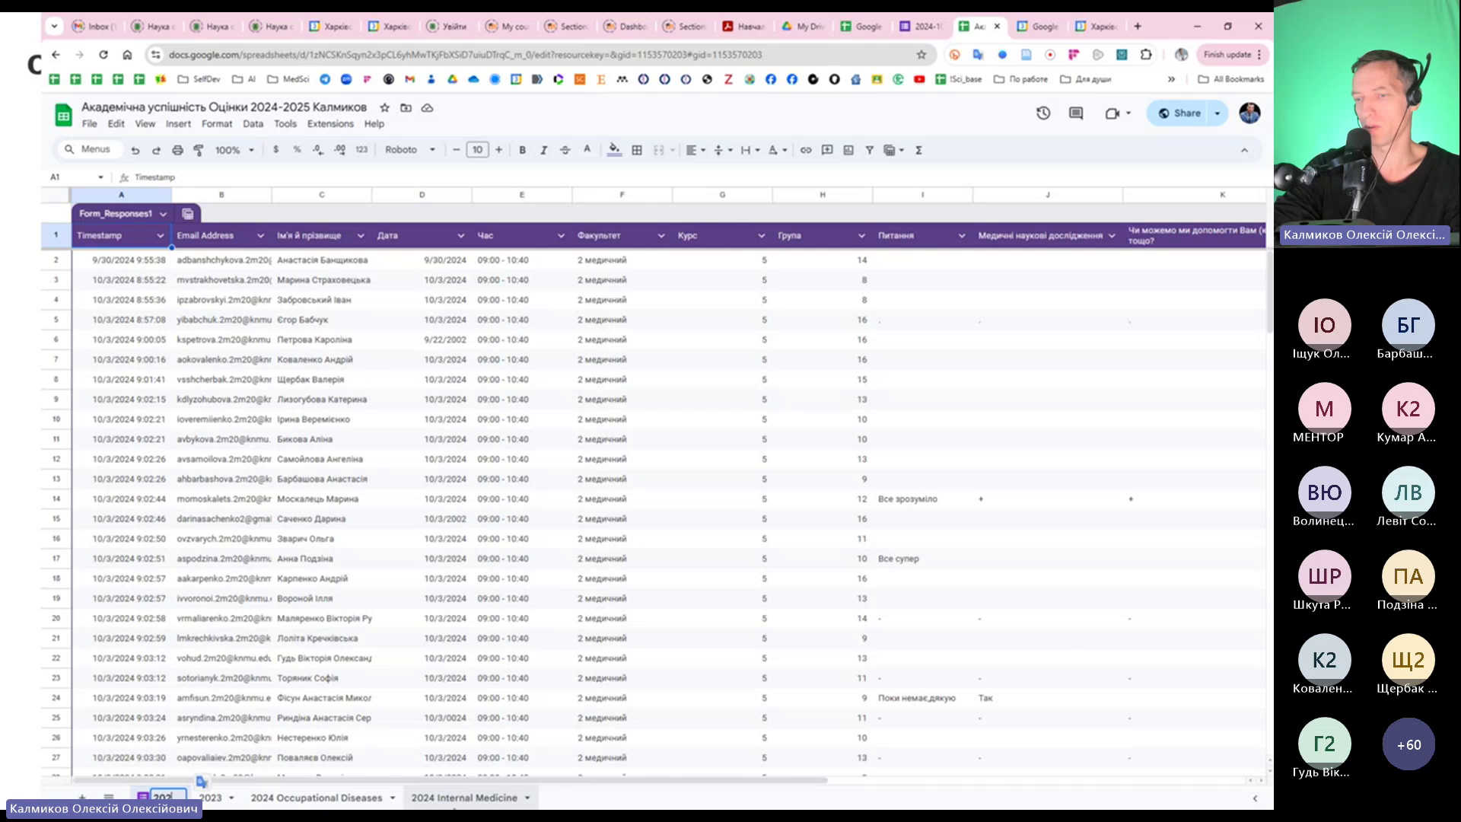
text(41003)
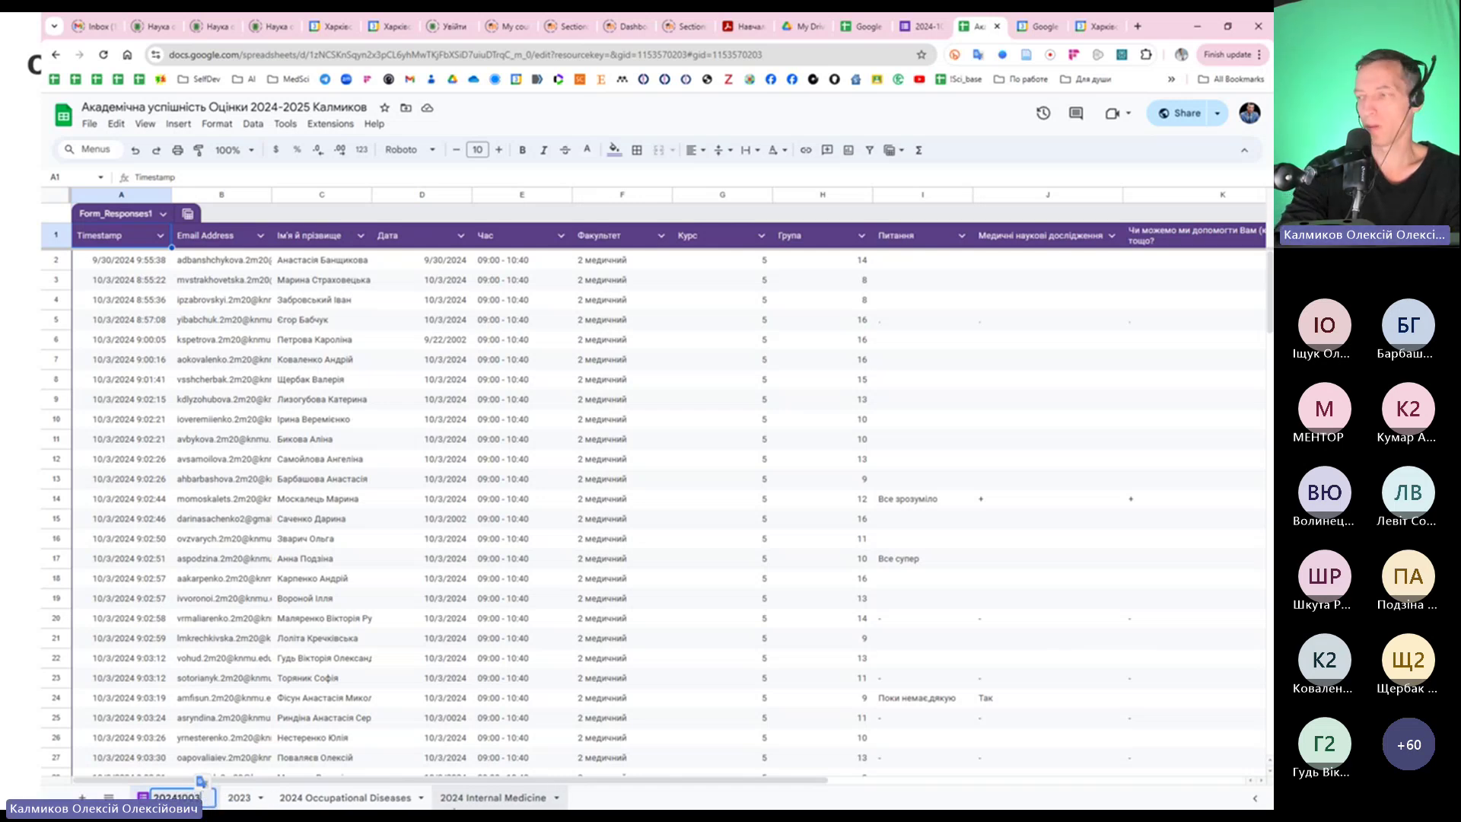
text(_)
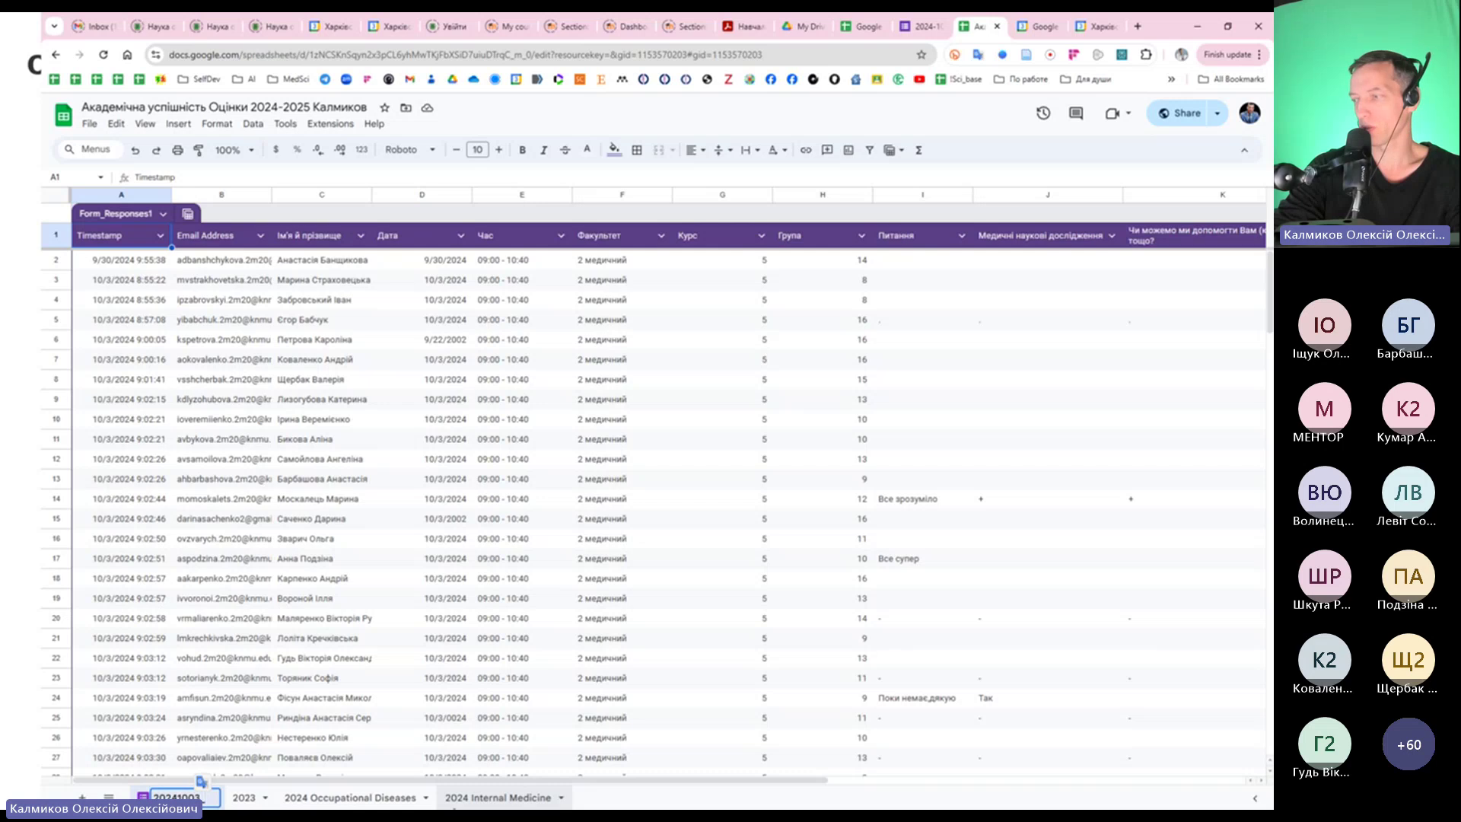
text(0900)
key(Return)
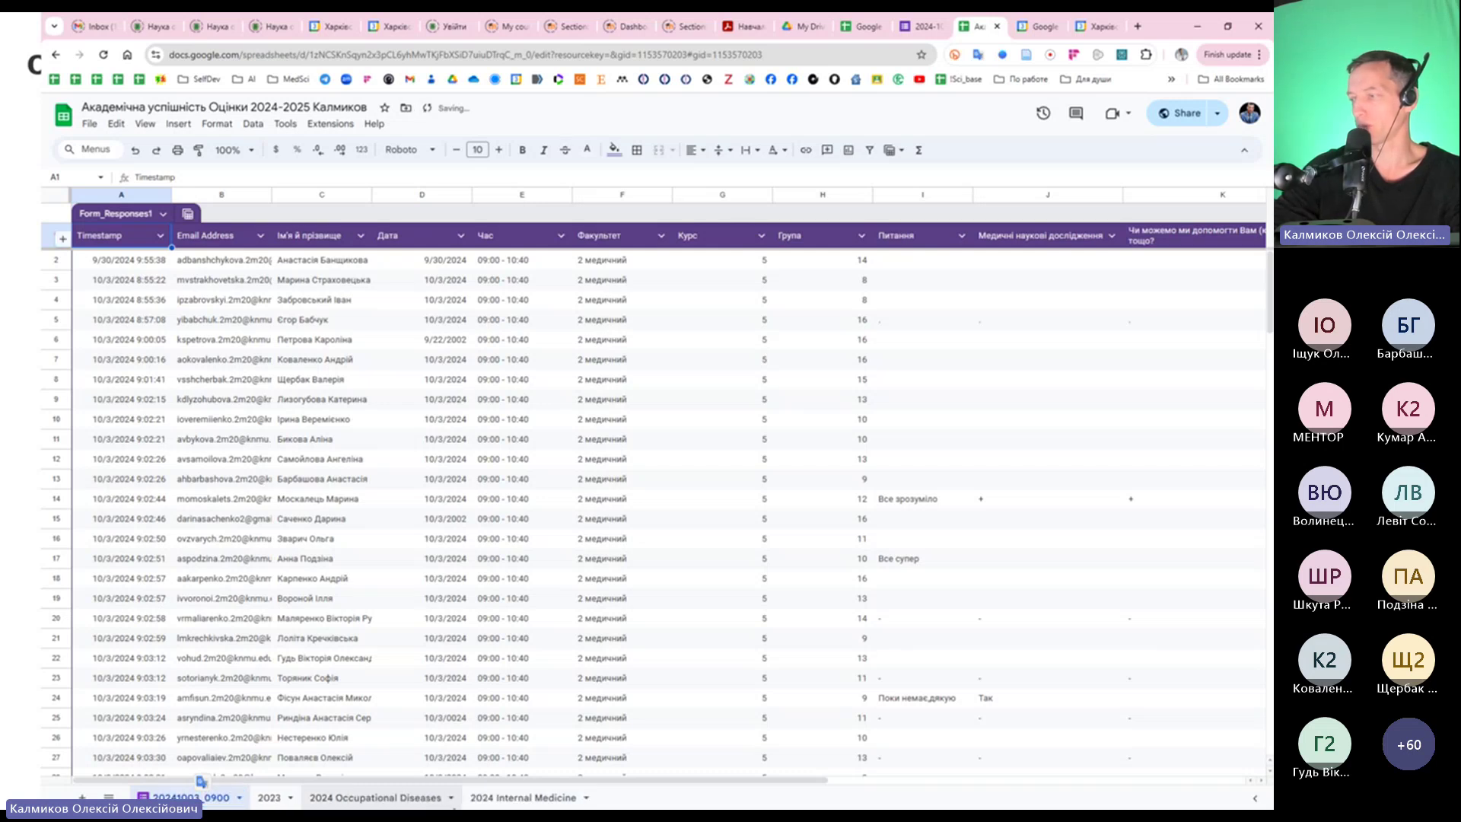
Review the answers in the "Питання" column from the first response to the last
click(866, 340)
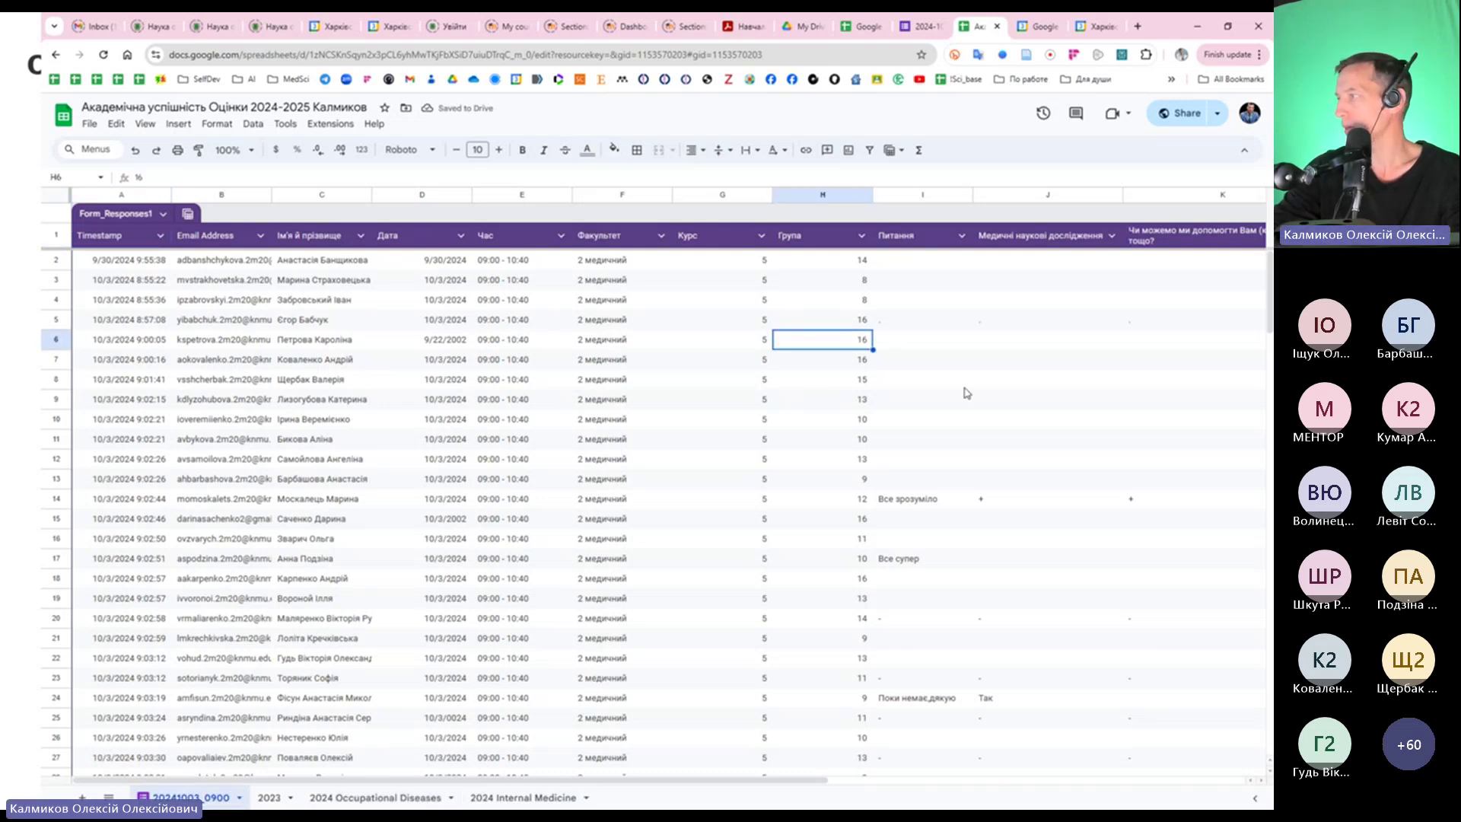
click(937, 702)
scroll(989, 716, down, 2)
scroll(1012, 720, down, 4)
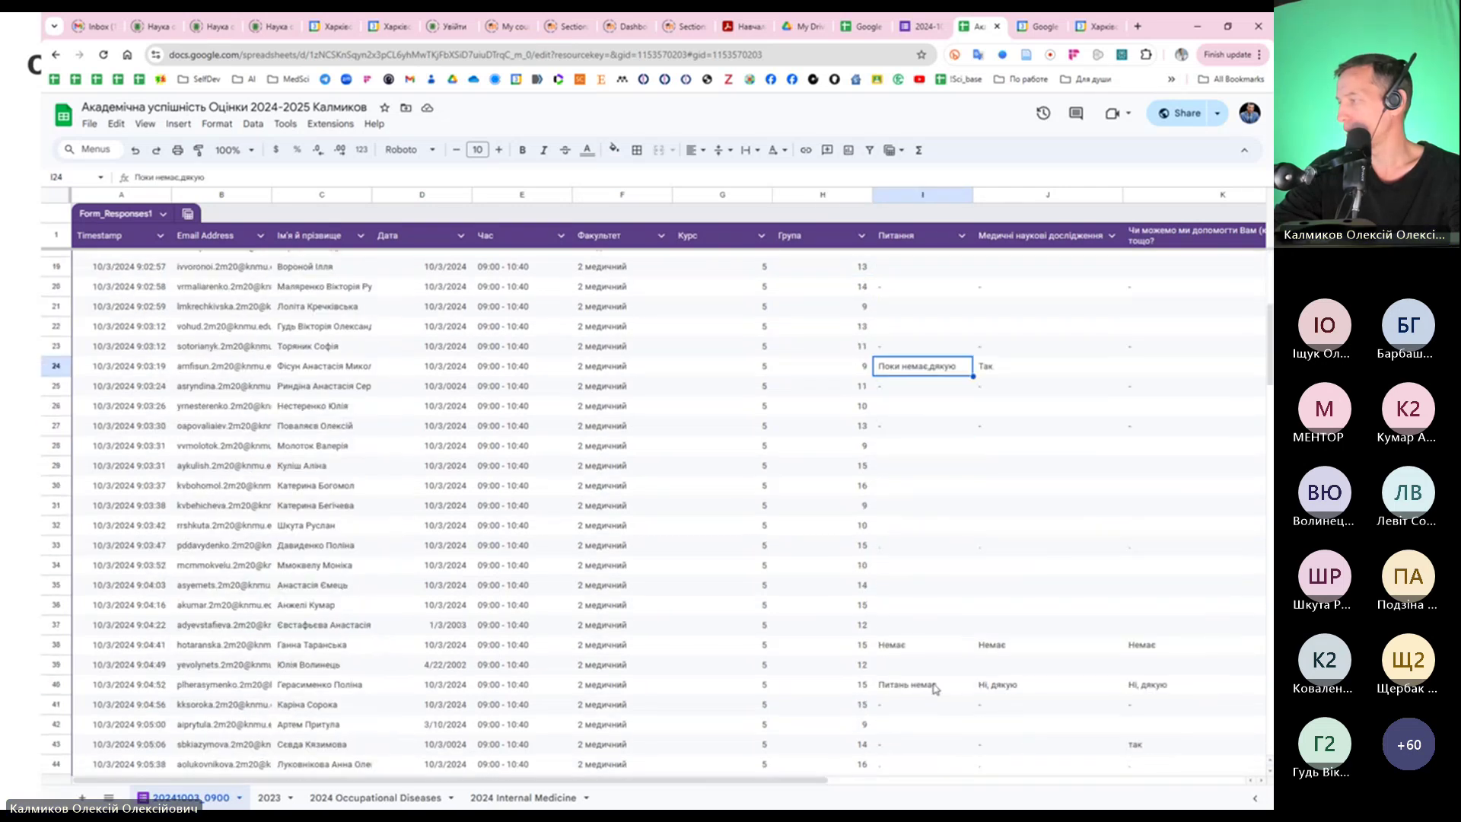
scroll(925, 692, down, 8)
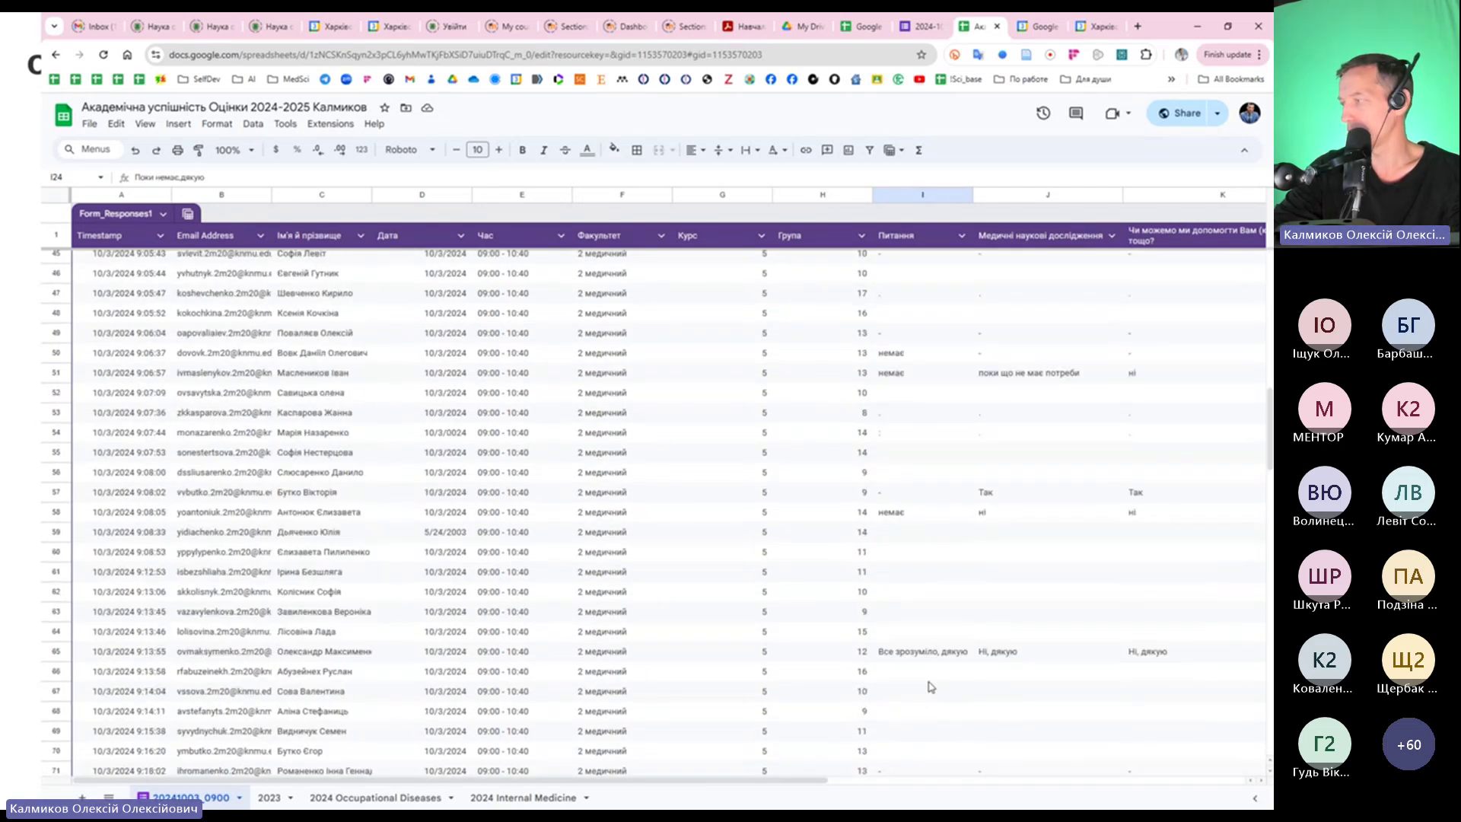
click(932, 655)
scroll(932, 654, down, 7)
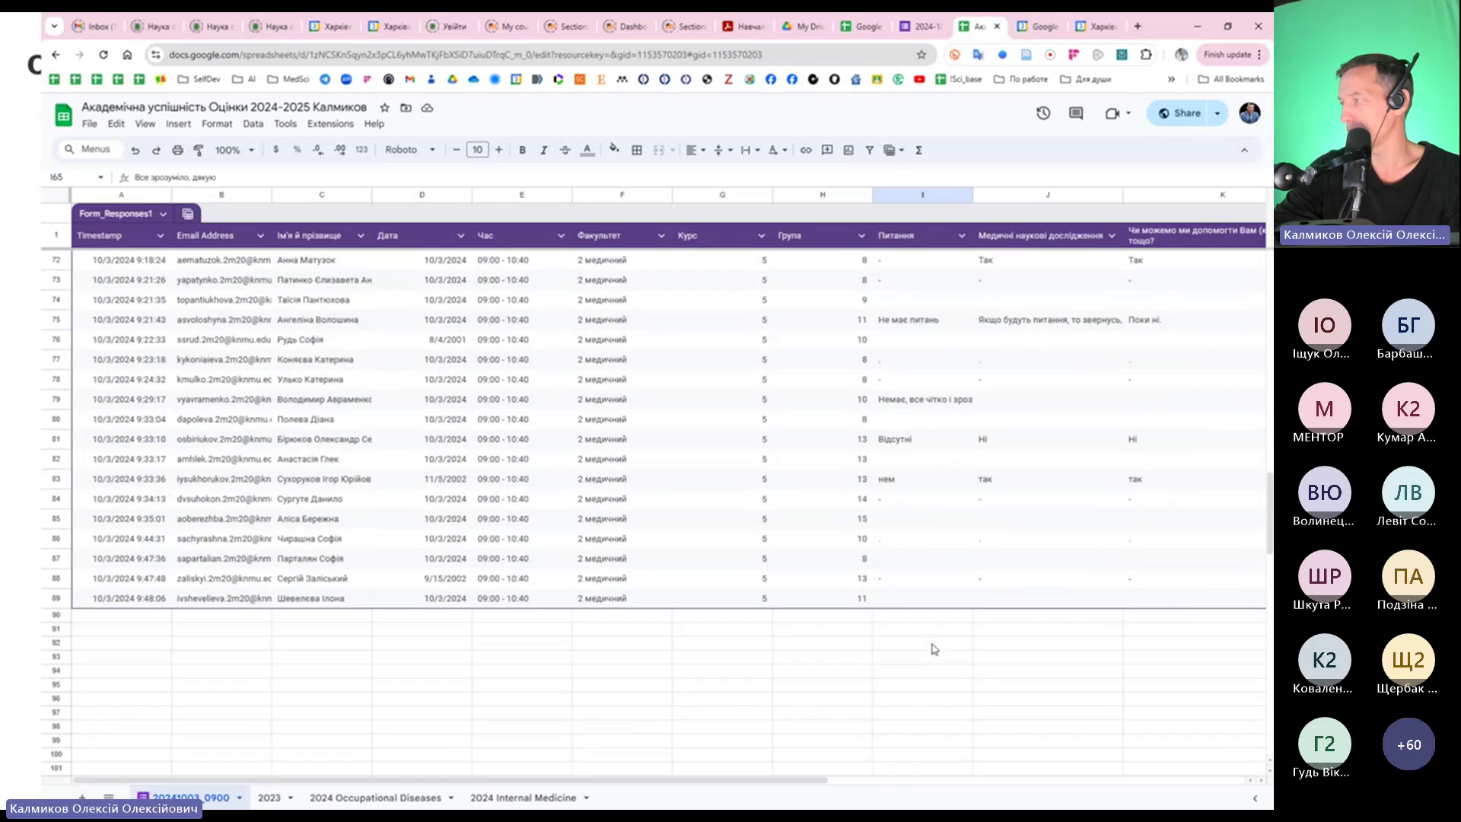
scroll(933, 643, up, 20)
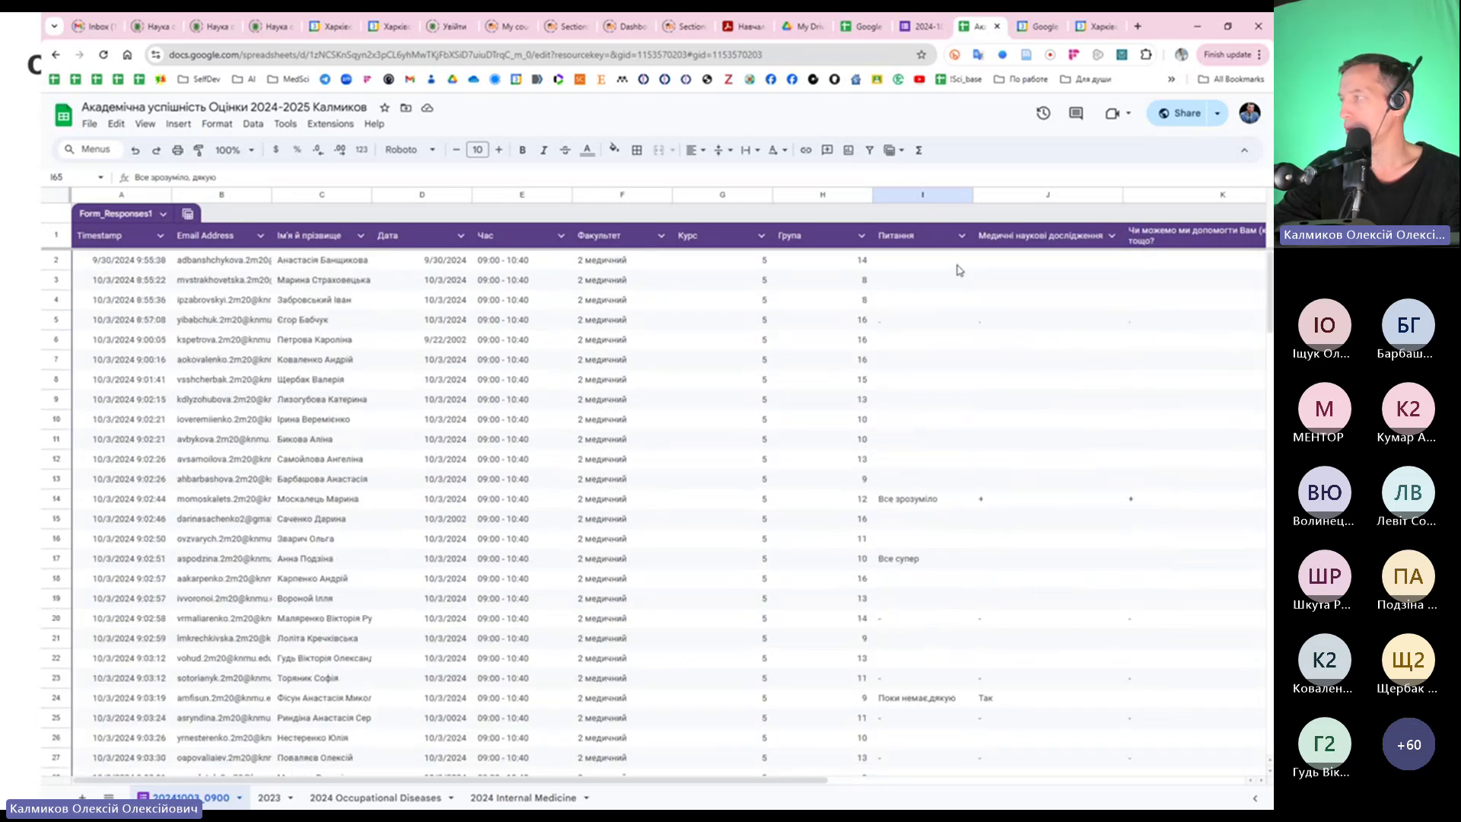
Examine the answers in the "Медичні наукові дослідження" column, reading the longer ones in full
click(1004, 503)
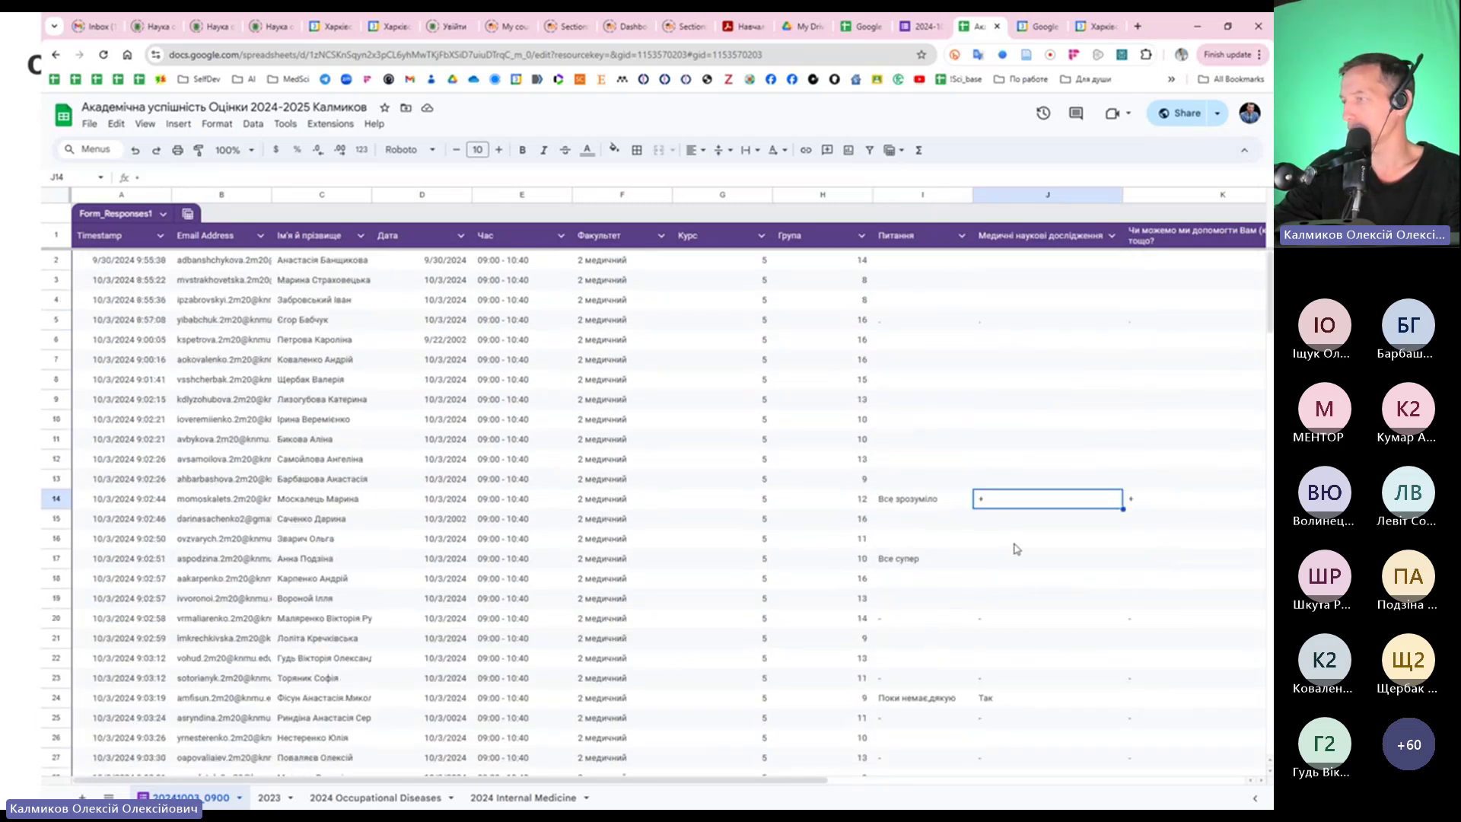
scroll(1012, 542, down, 3)
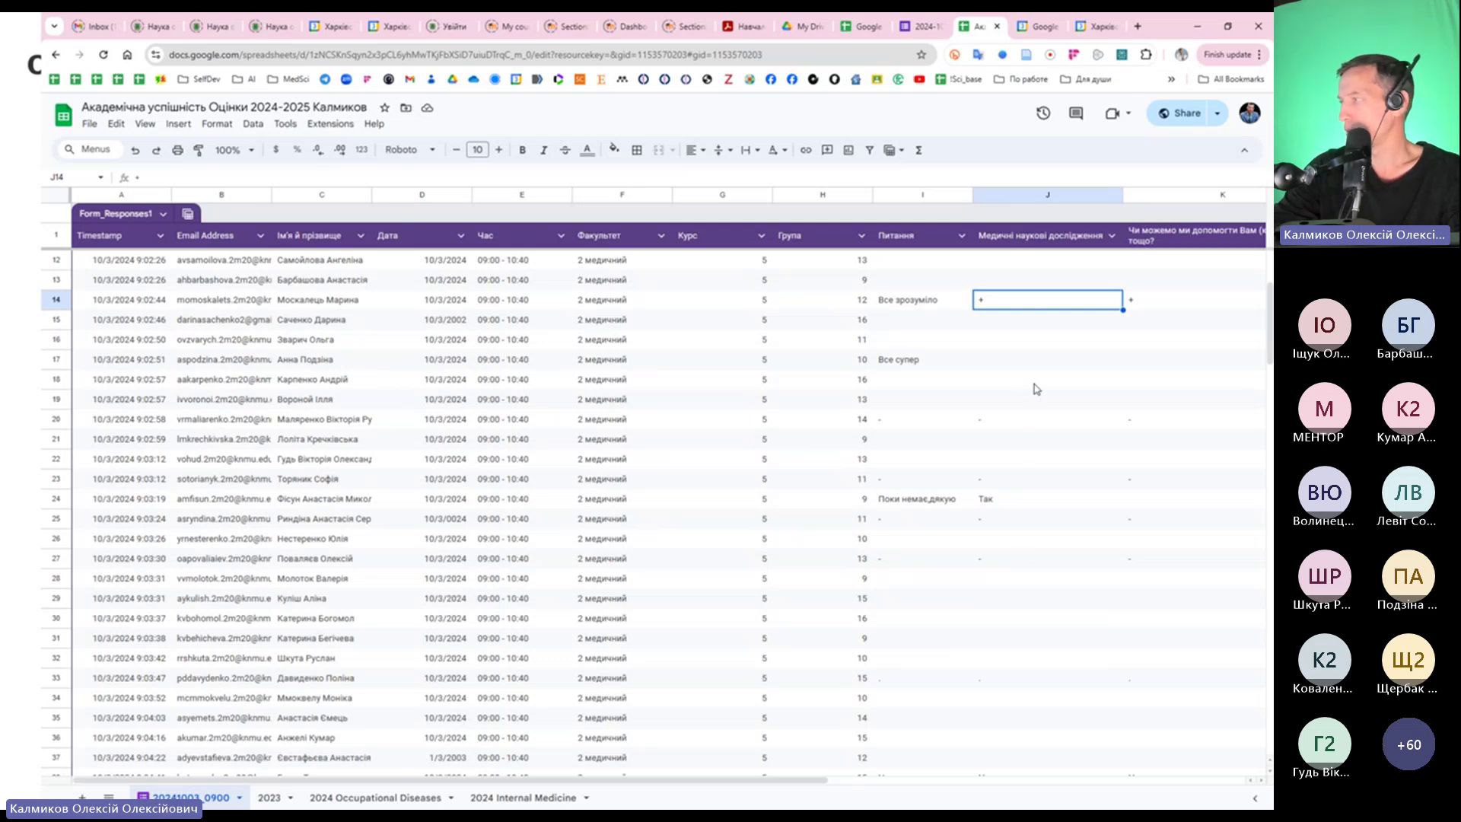
scroll(1029, 404, down, 4)
scroll(1023, 472, down, 1)
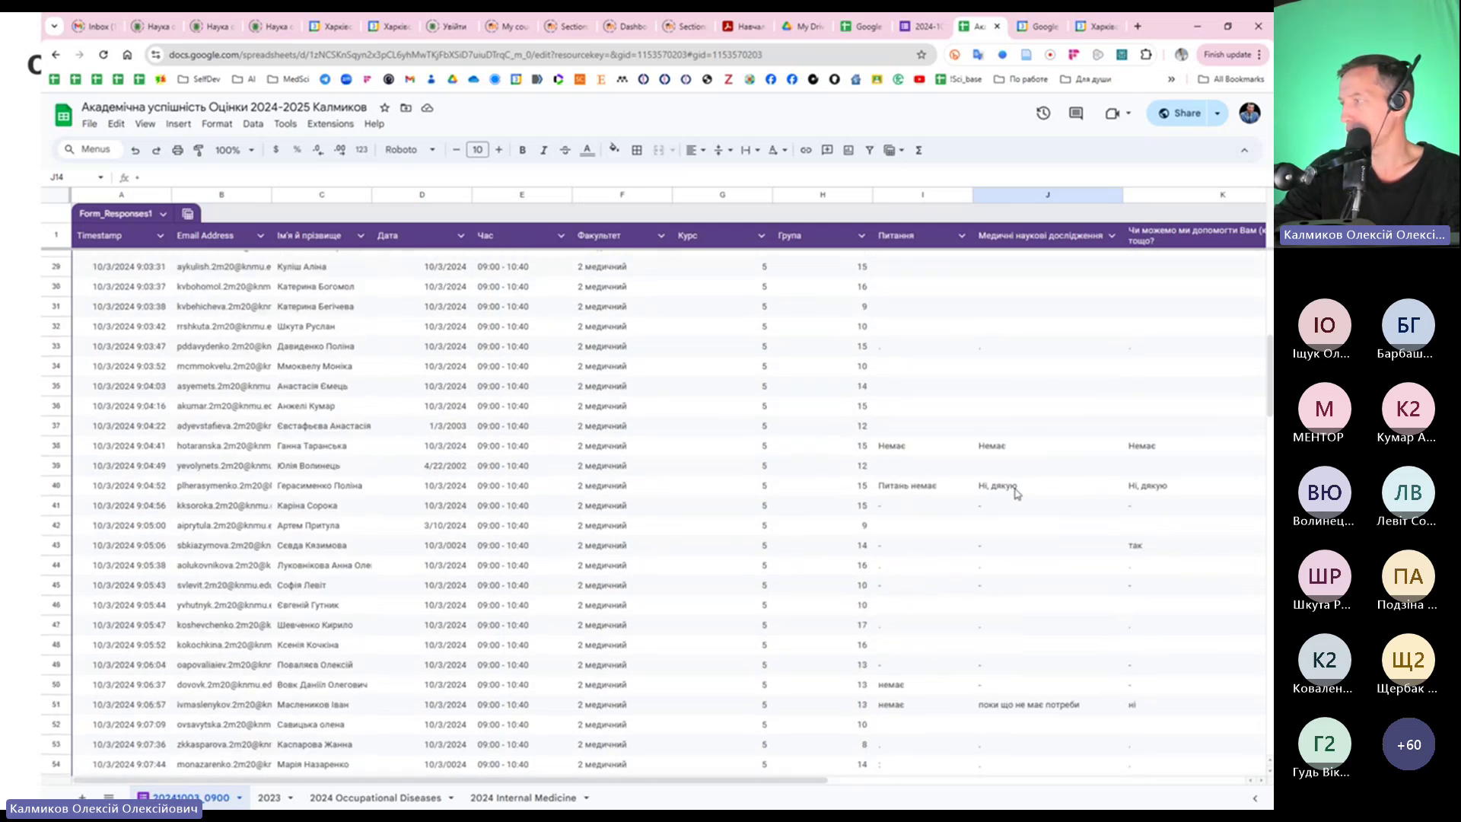
click(1011, 491)
click(1035, 708)
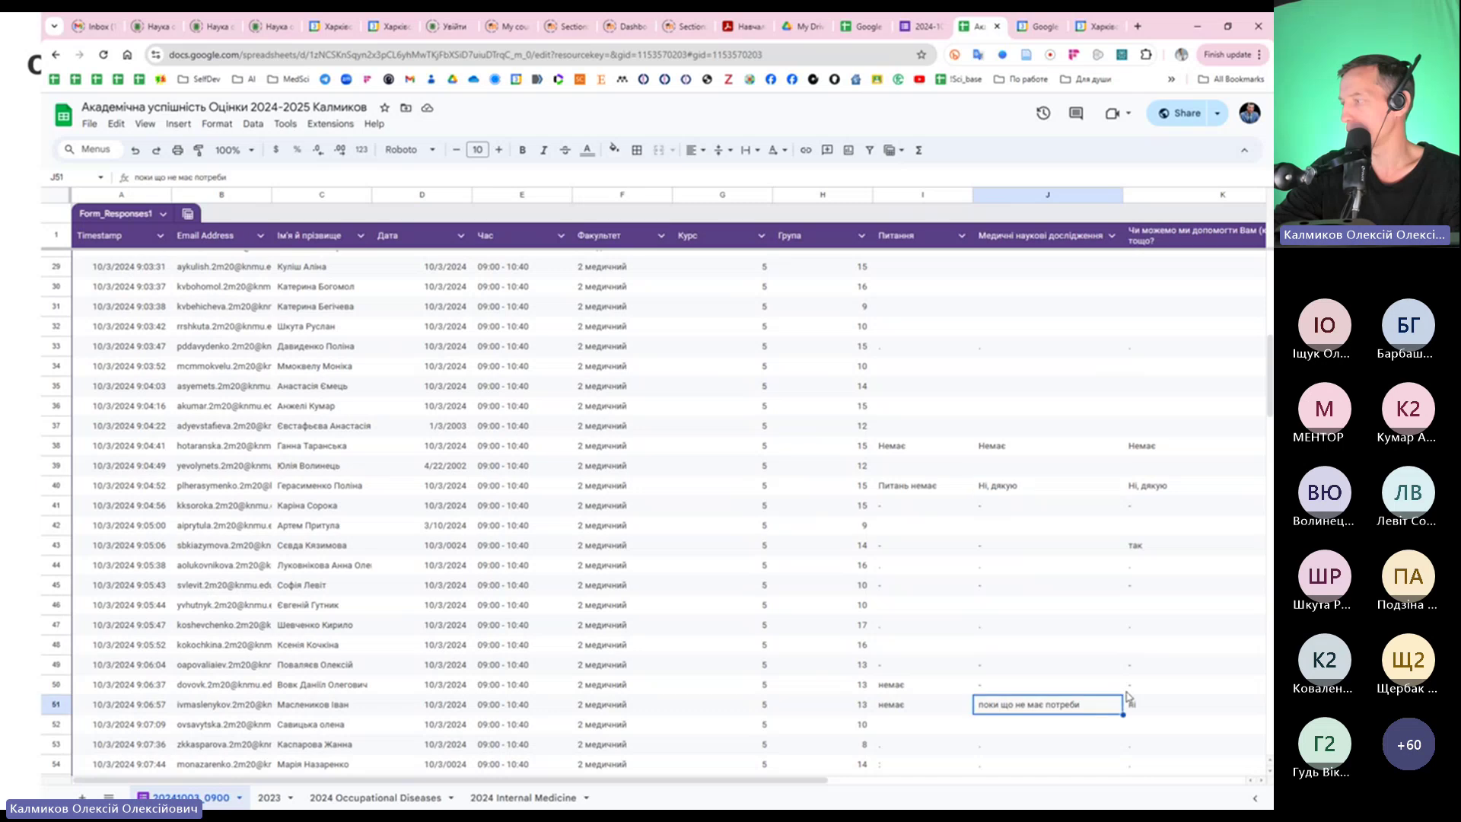
scroll(1129, 694, down, 8)
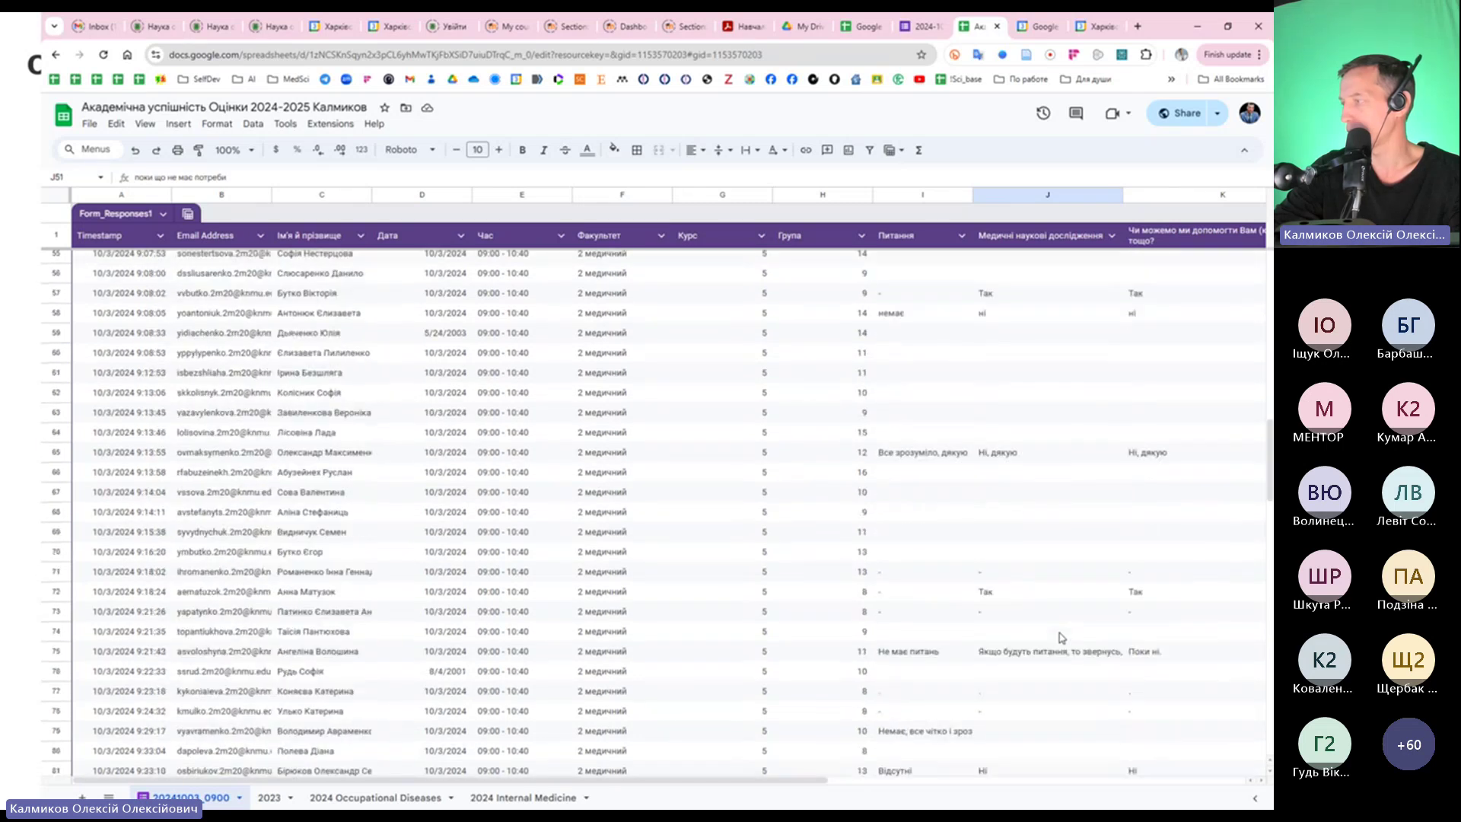
scroll(1062, 638, down, 1)
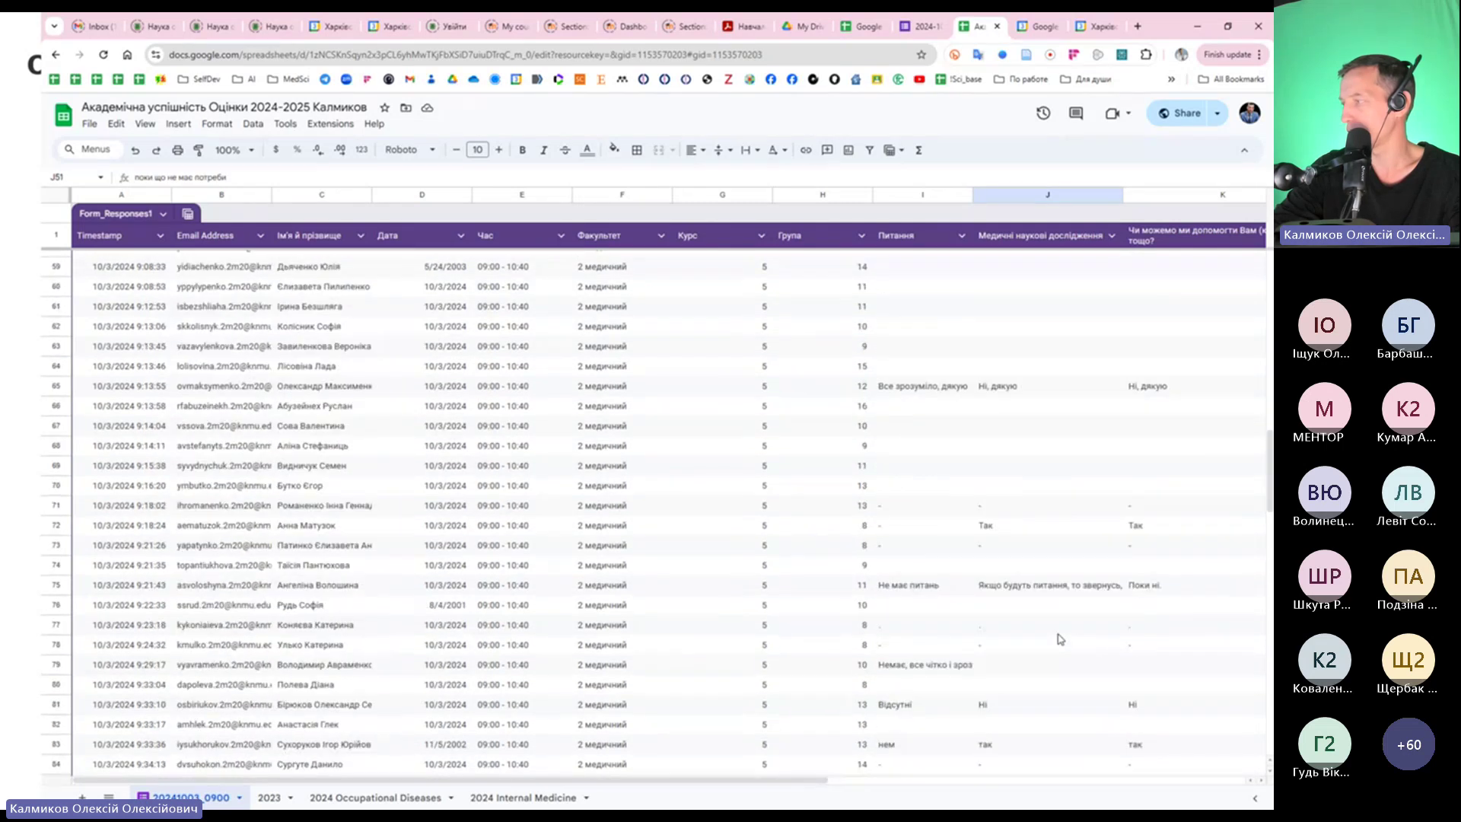
click(1046, 588)
Go through all responses to the final visible question about how to help, in column K
scroll(1044, 582, up, 6)
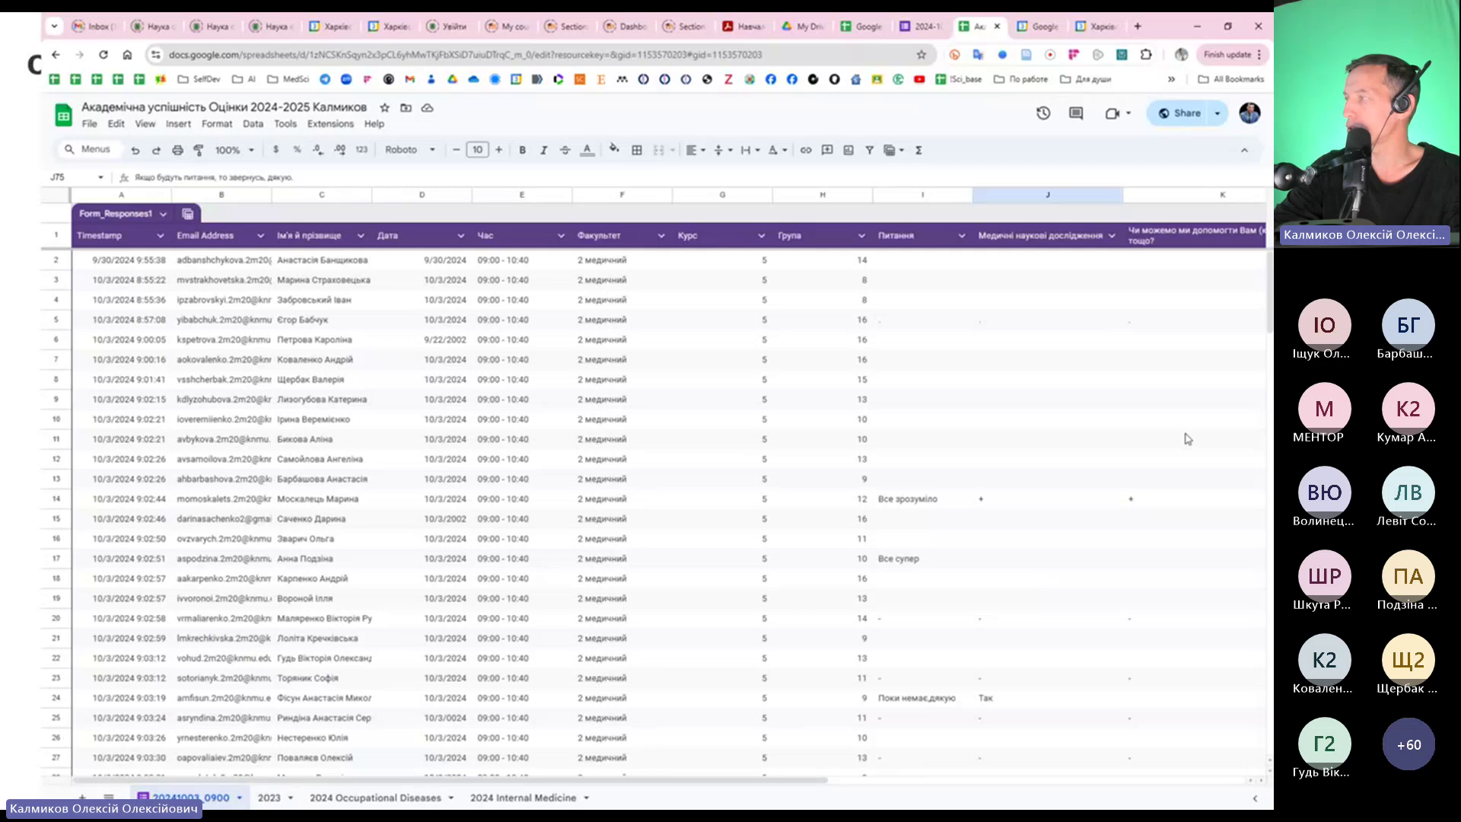
scroll(1180, 472, up, 6)
scroll(1153, 647, down, 4)
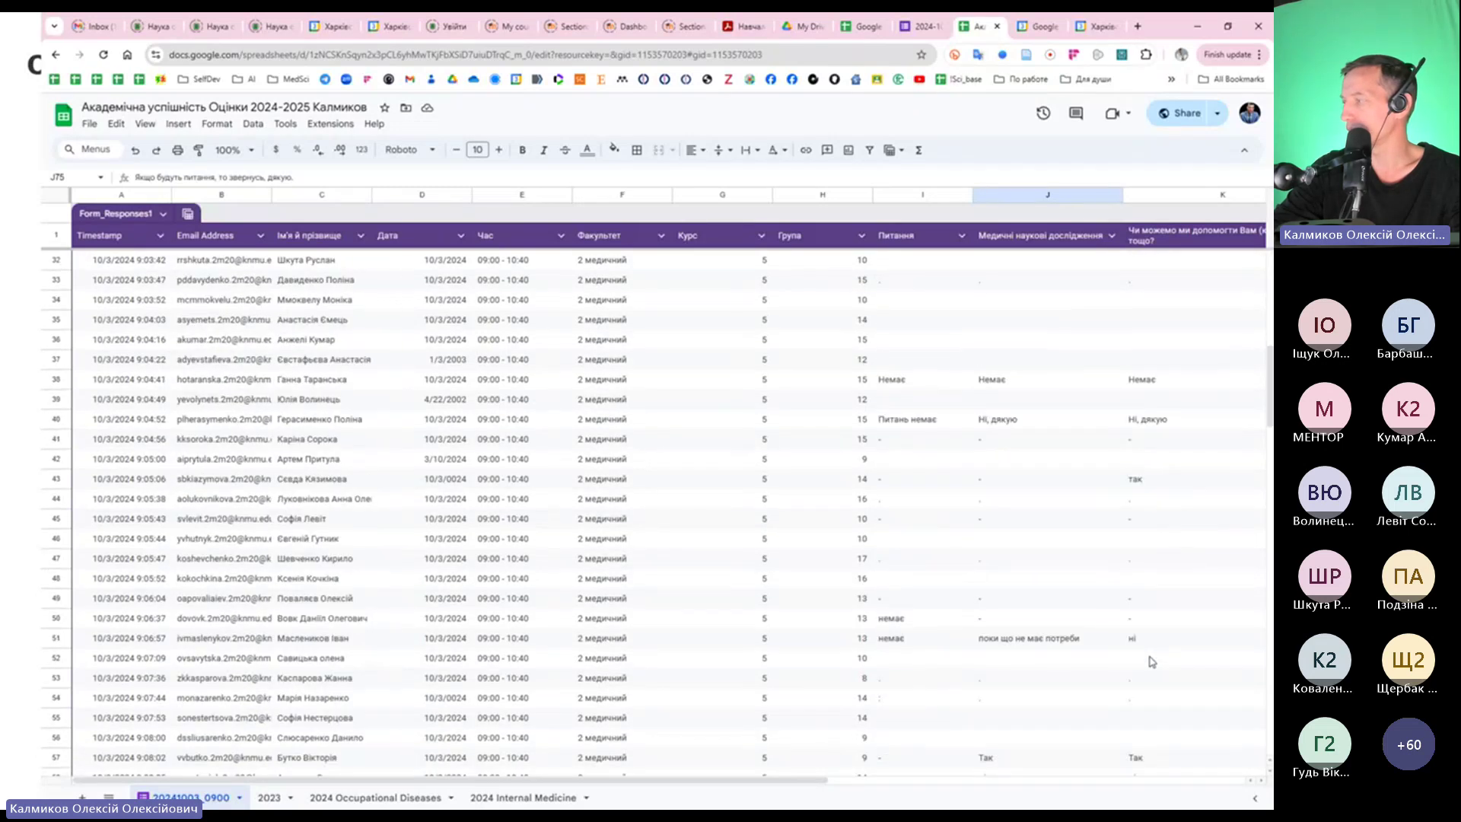
scroll(1152, 662, down, 10)
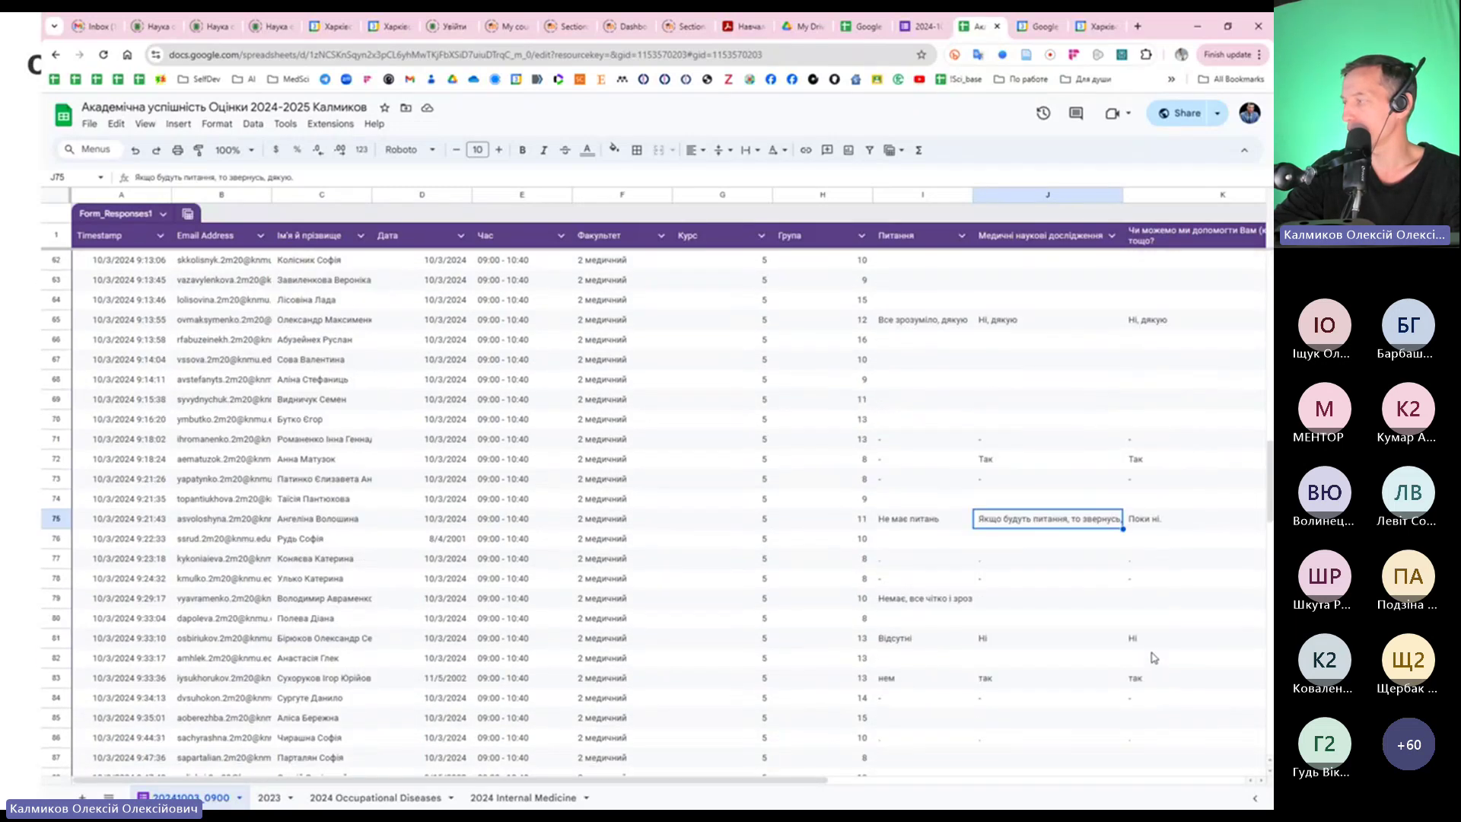
scroll(1151, 670, up, 20)
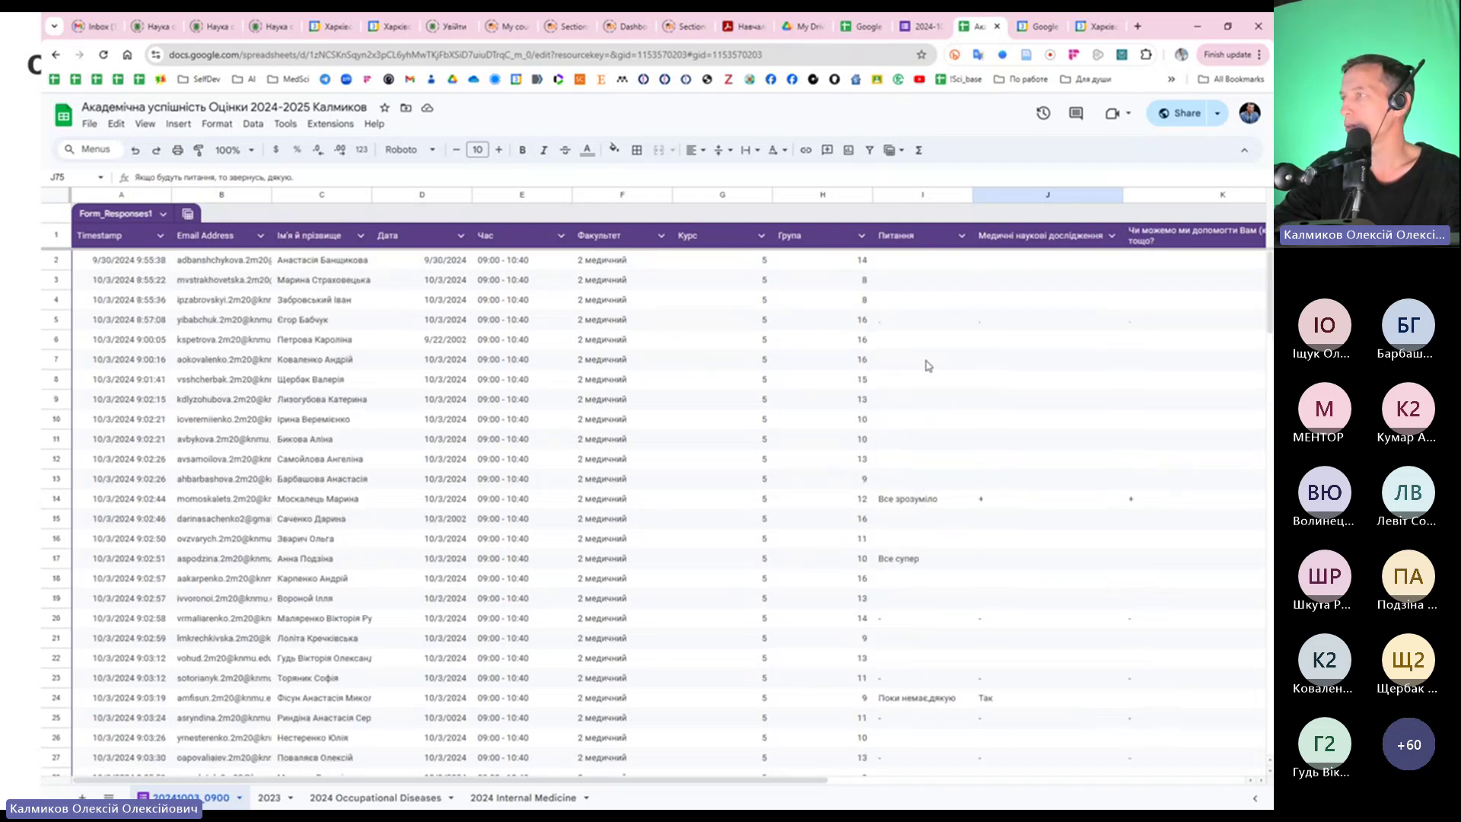
Switch from the spreadsheet to Google Calendar and check the October 3 lecture event's conference, registration form and presentation links
click(95, 26)
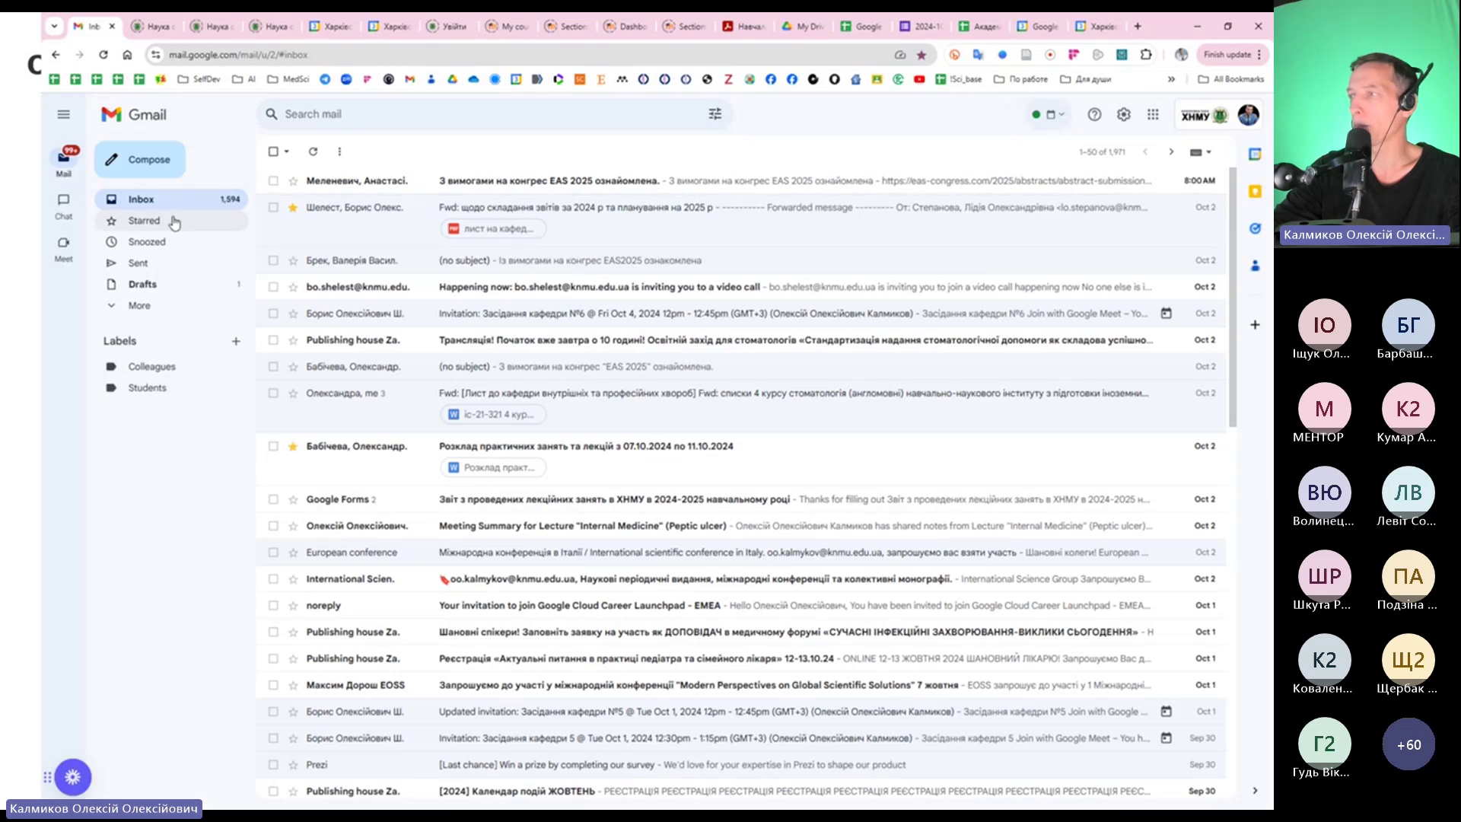
click(341, 27)
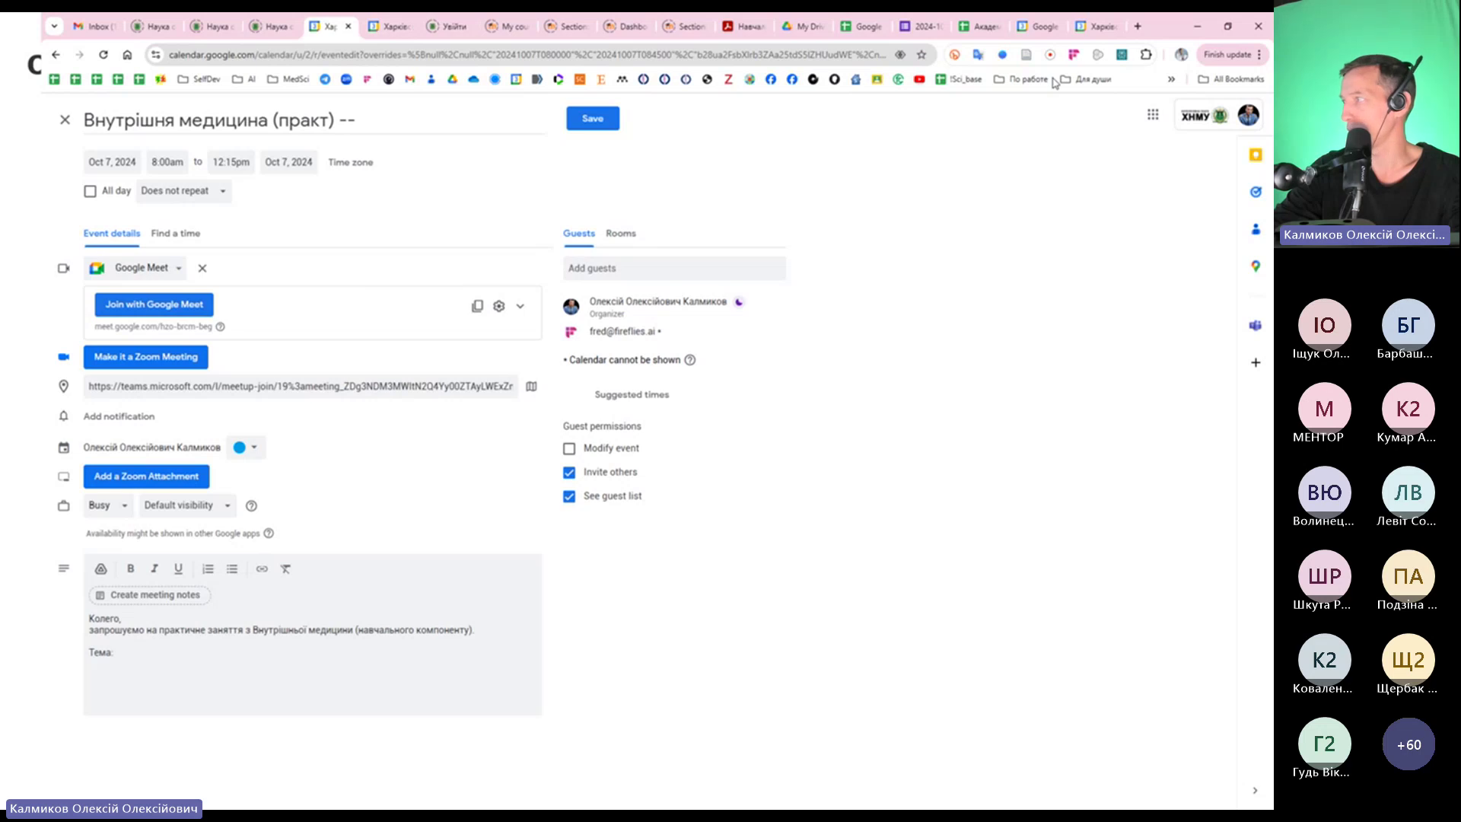
click(1099, 26)
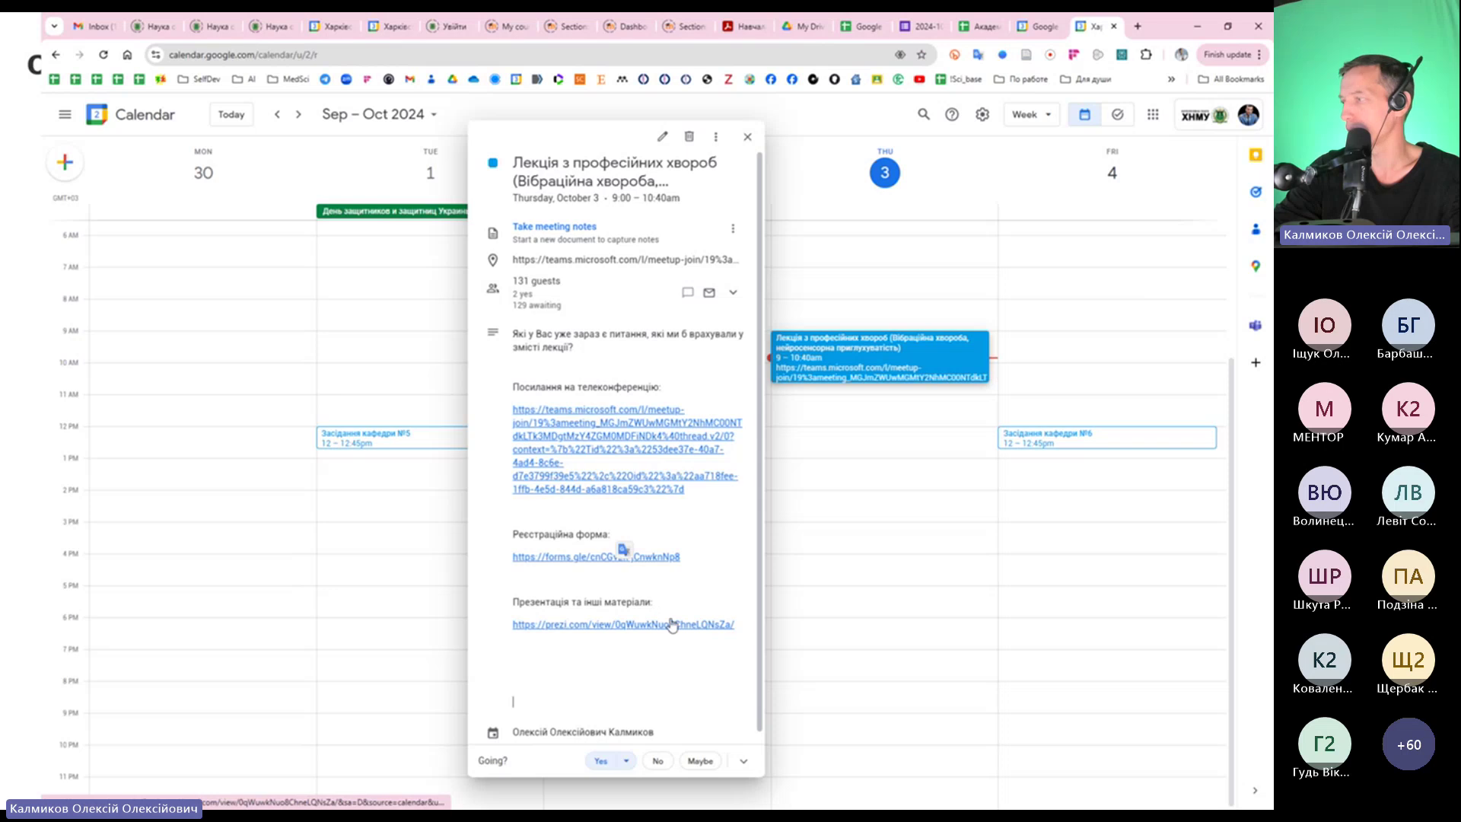
scroll(672, 625, down, 1)
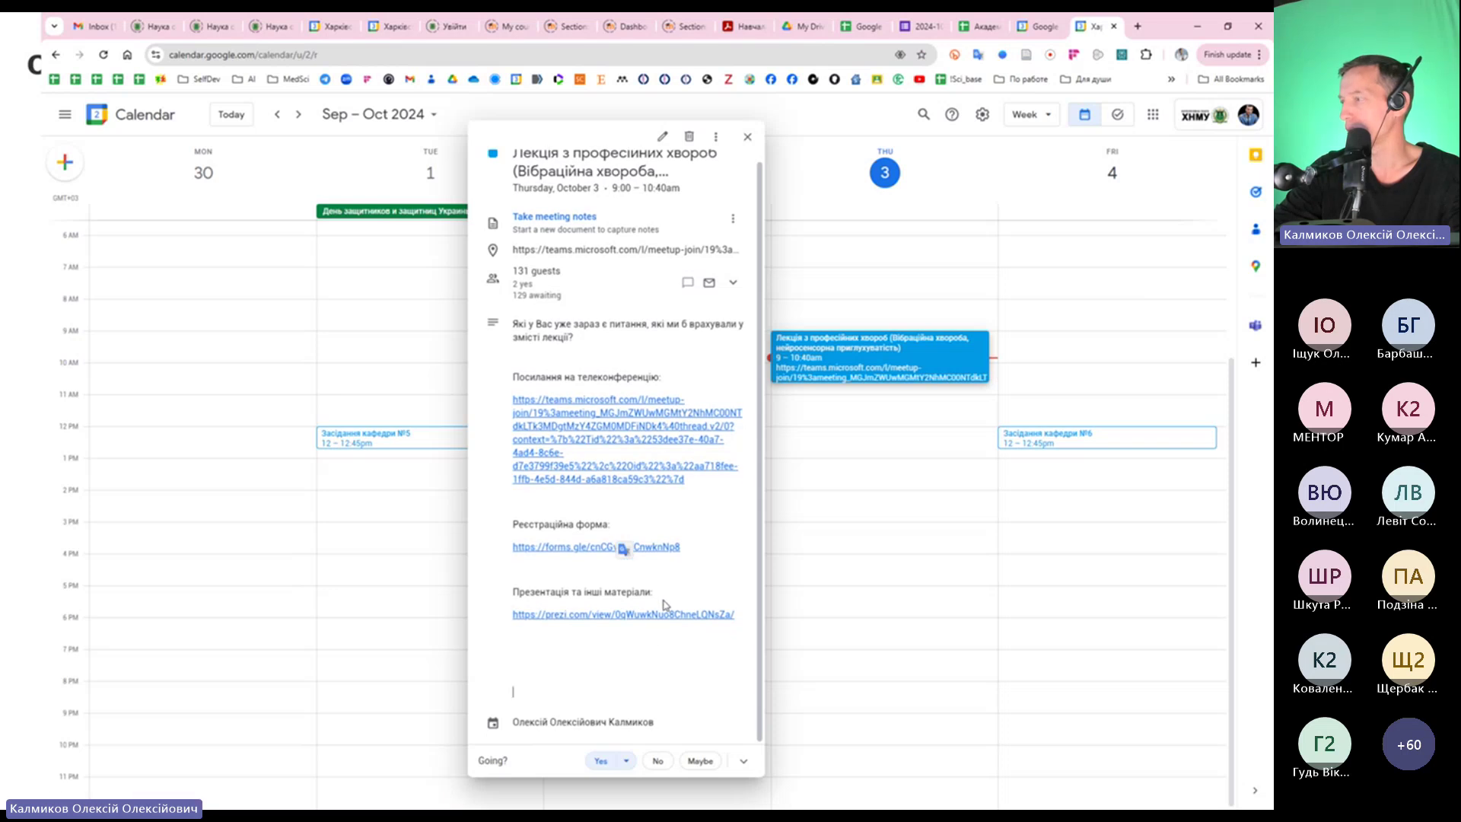
click(747, 136)
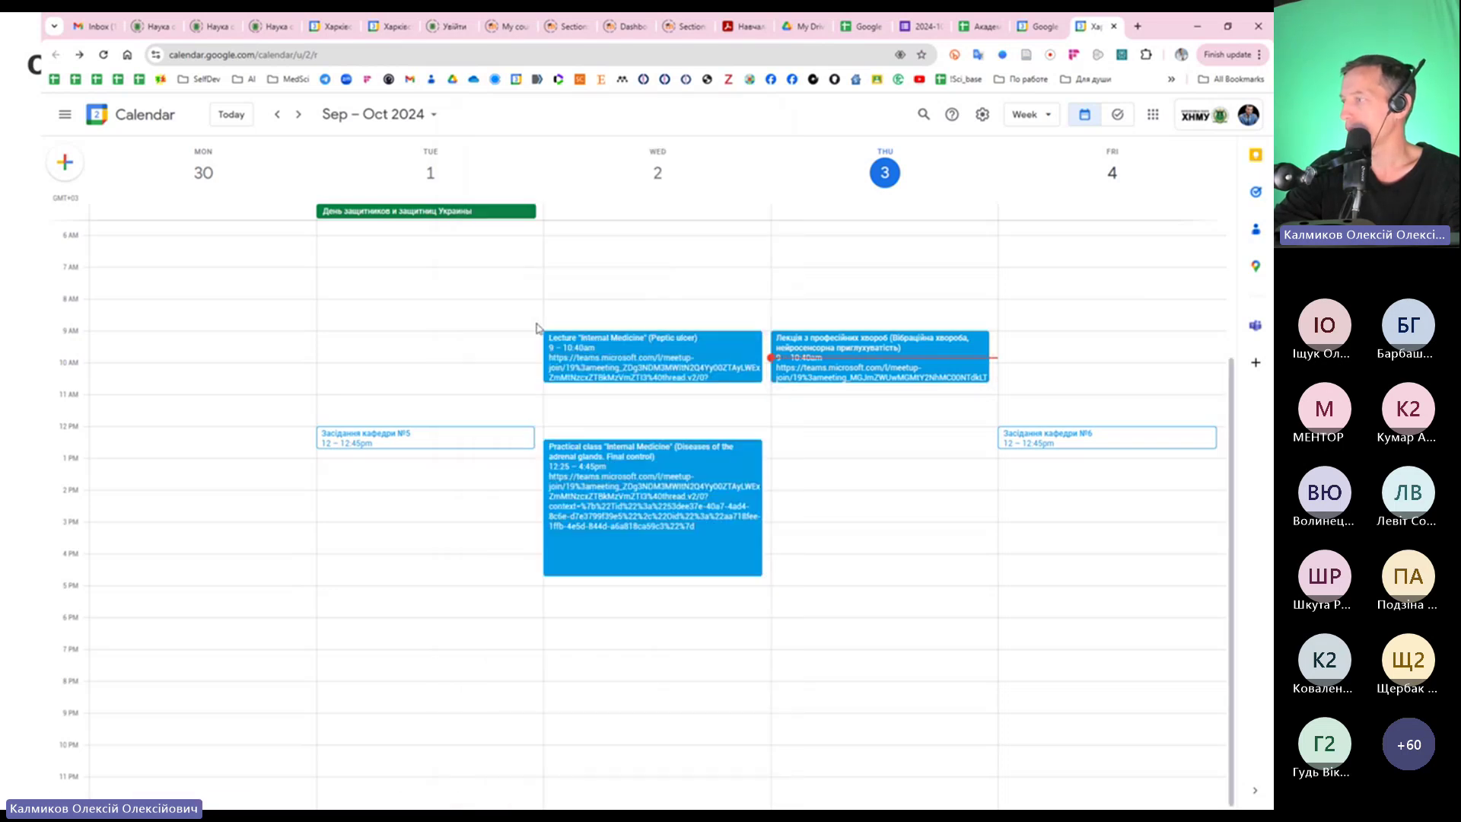
Reopen the October 3 lecture event and examine its expanded guest list and the organizer's contact card
click(824, 344)
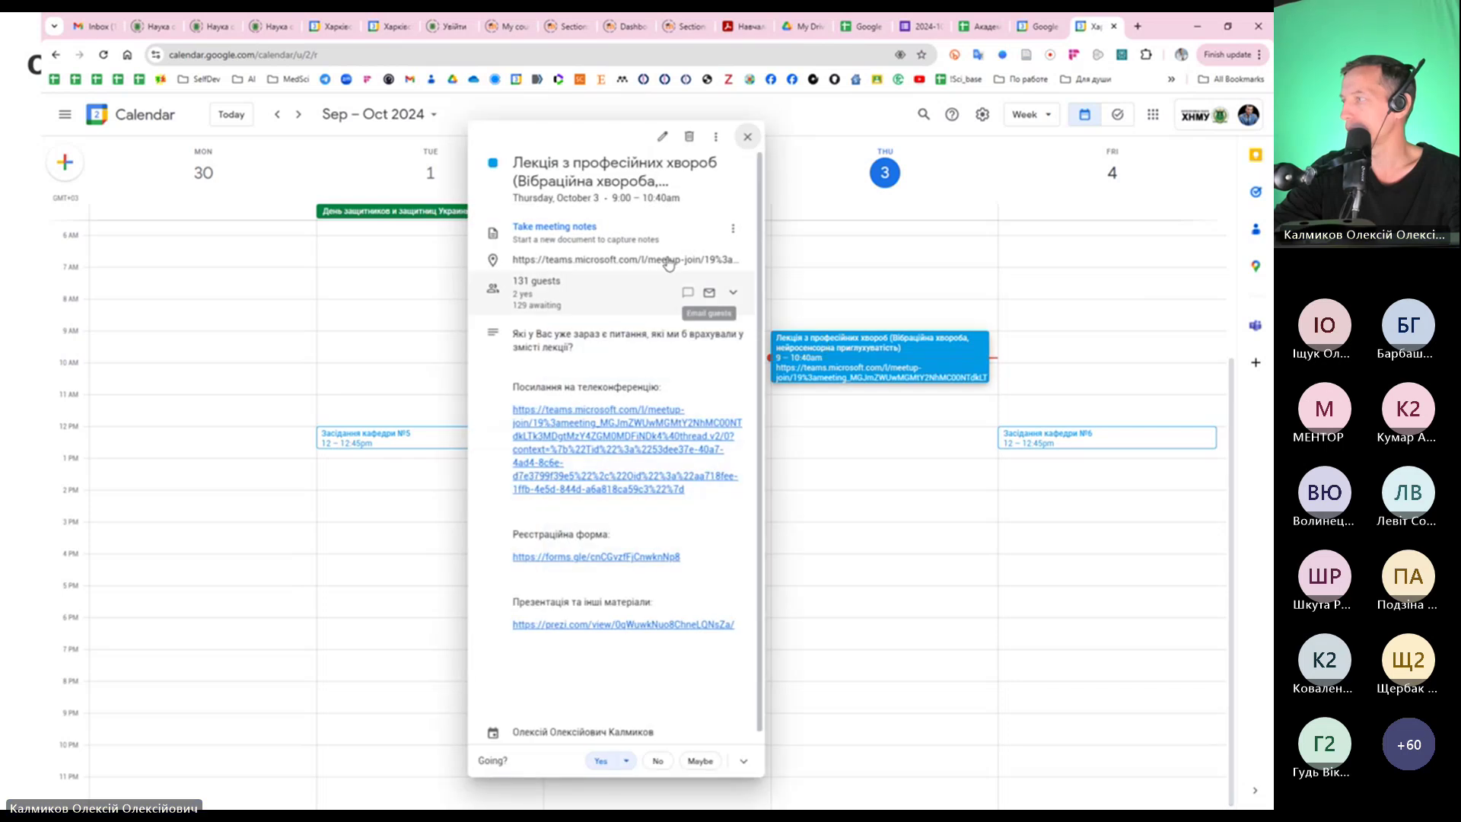
click(551, 313)
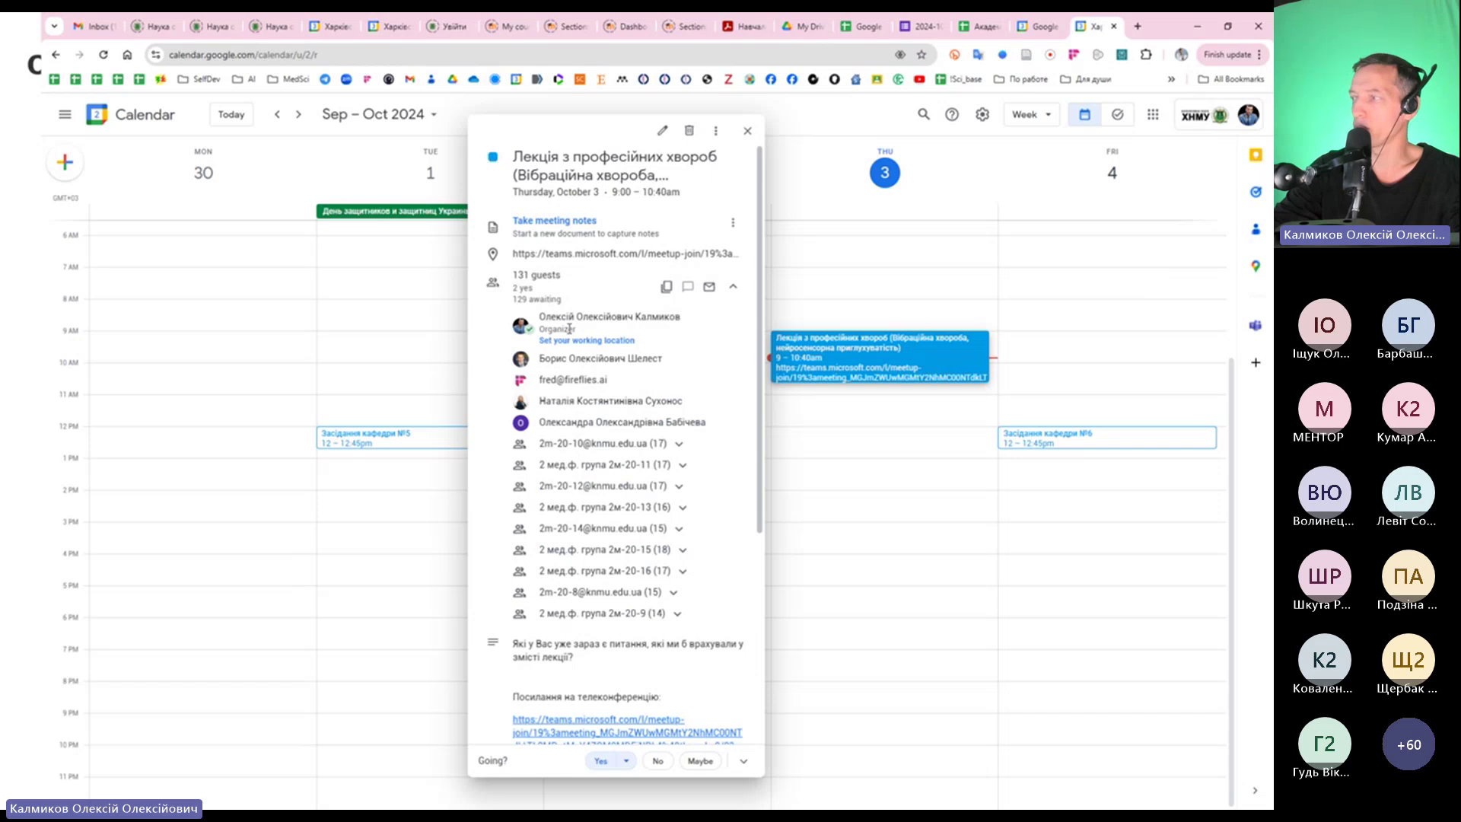
mouse_move(549, 329)
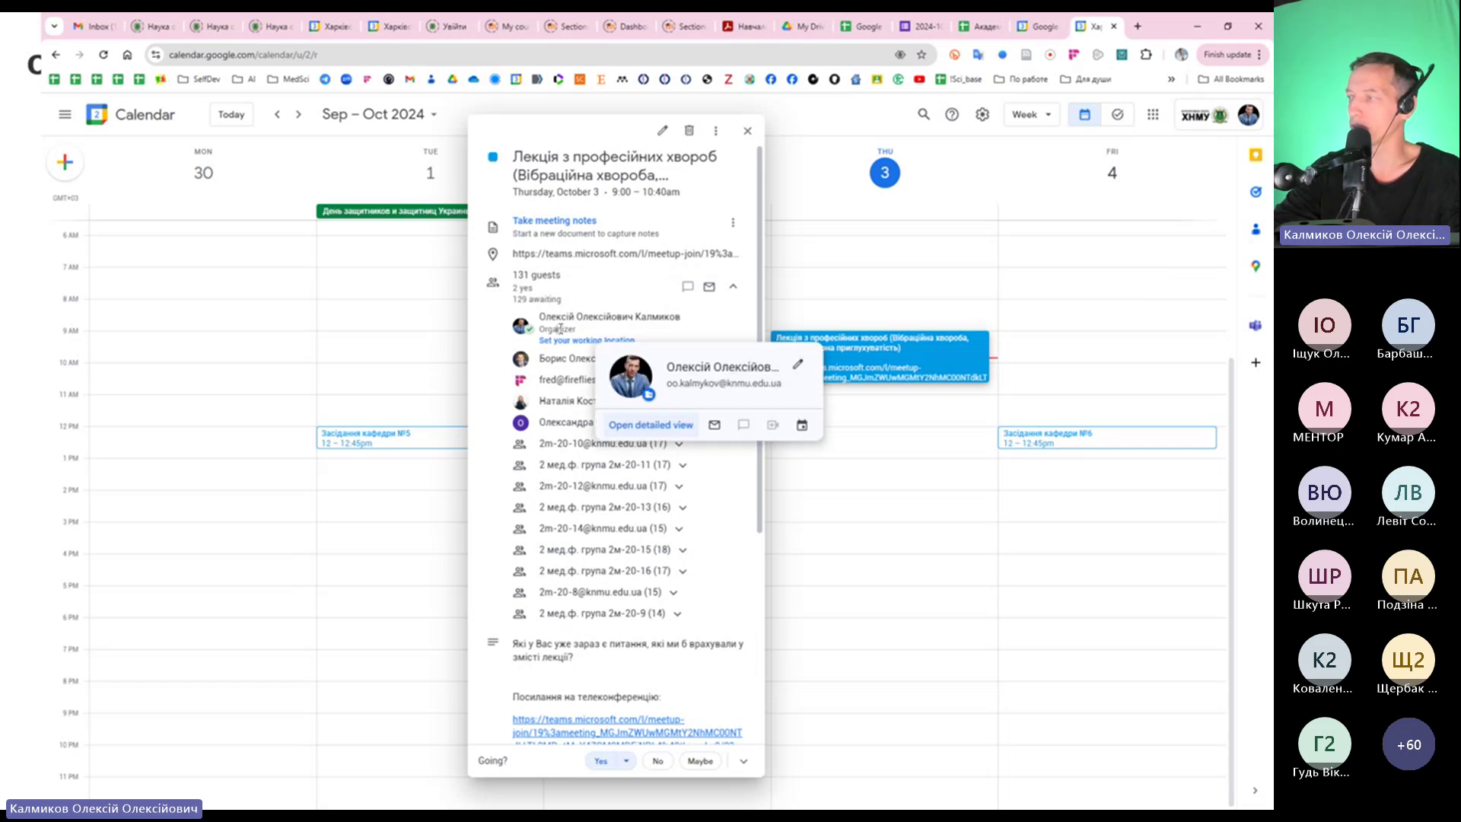
mouse_move(703, 386)
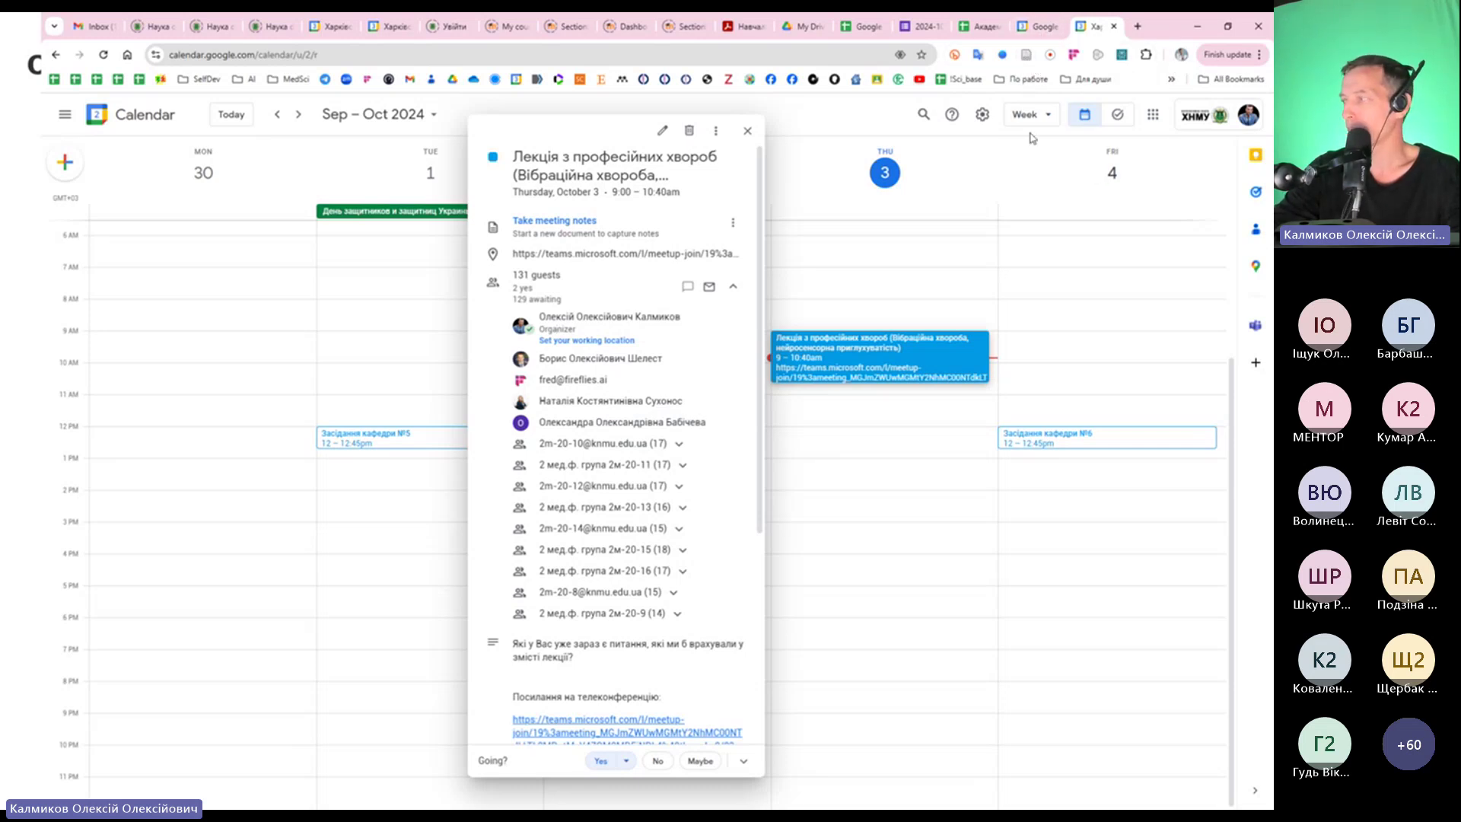
Switch to the Prezi presentation and close the unresponsive program
click(868, 285)
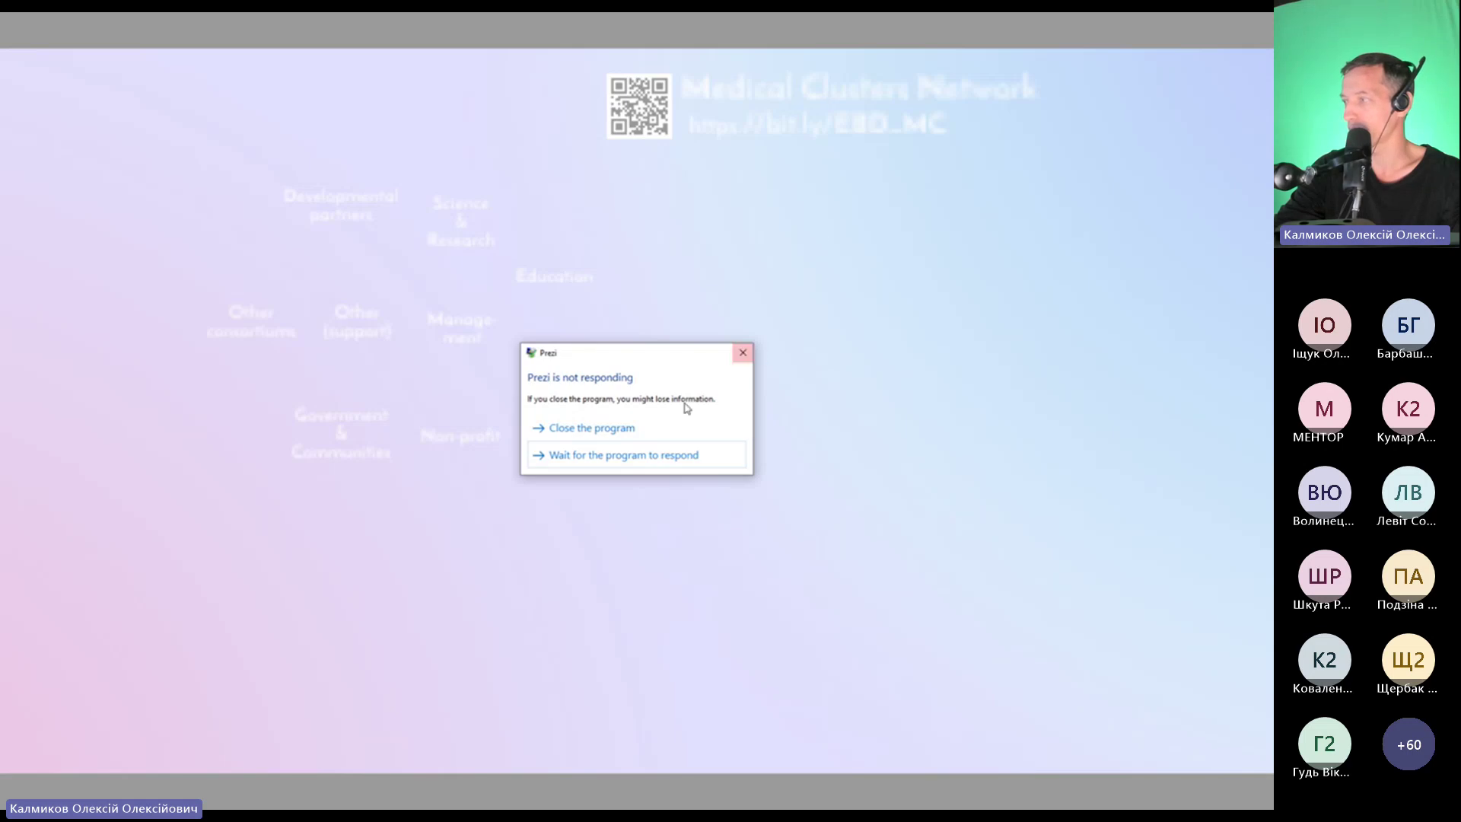
click(628, 429)
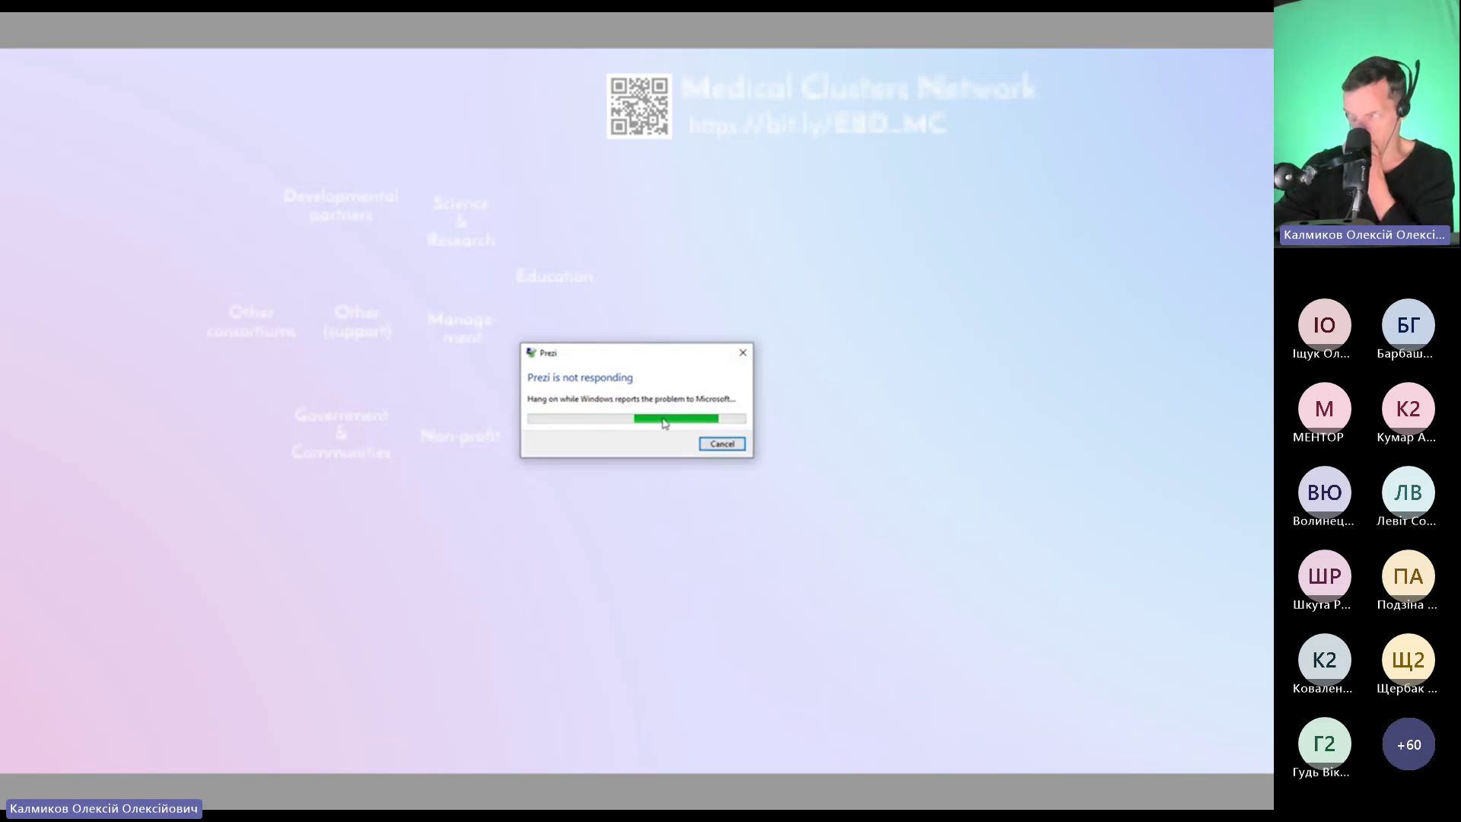